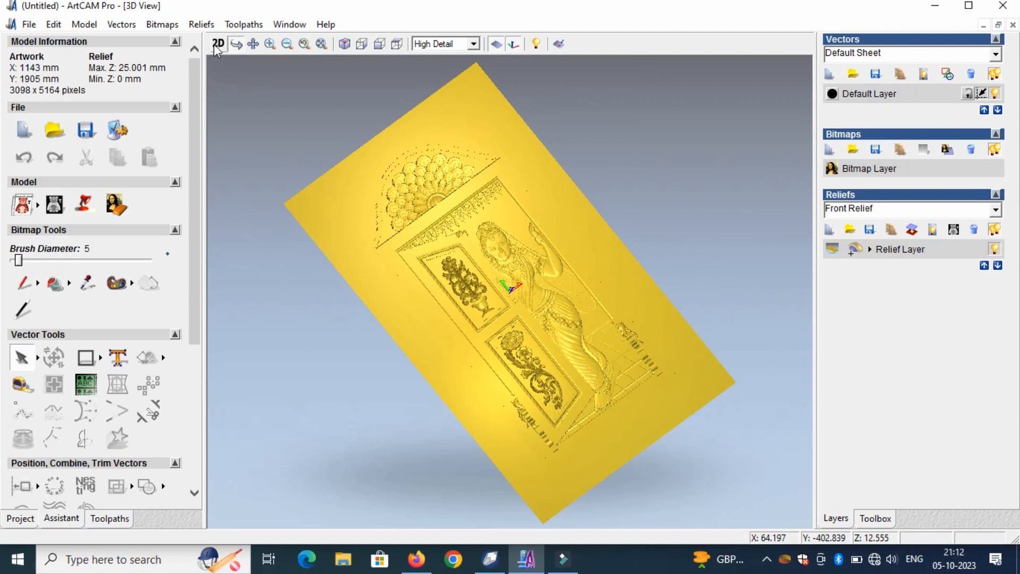
- Scale the height of the whole door relief layer to 8 mm
scroll(184, 352, down, 5)
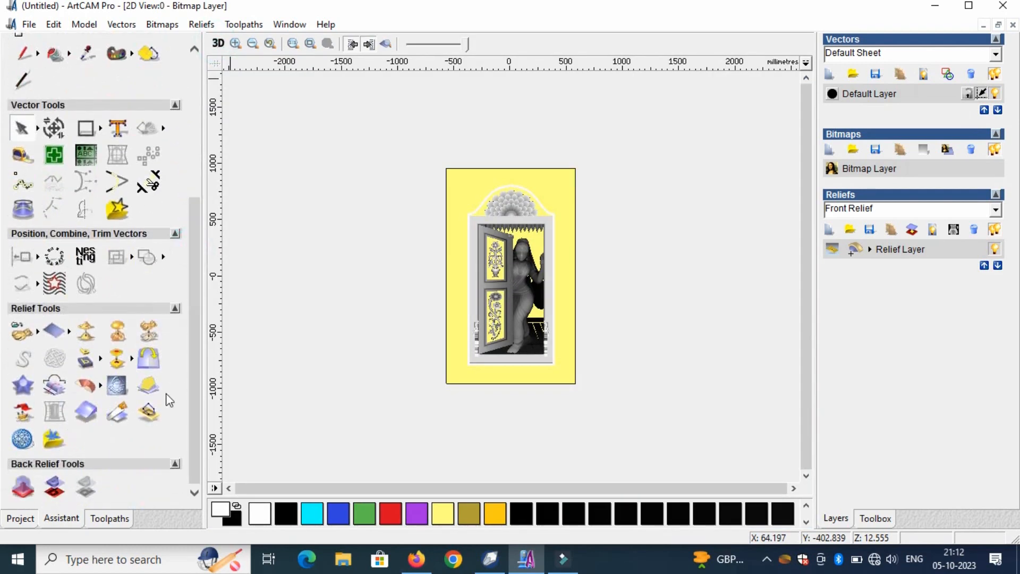
click(146, 333)
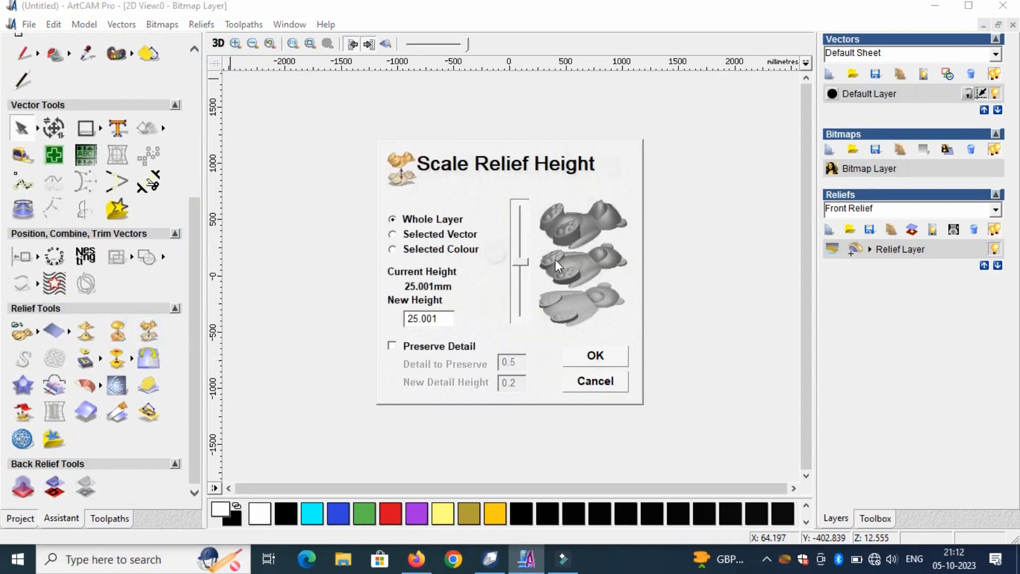
double_click(436, 318)
text(15)
click(622, 354)
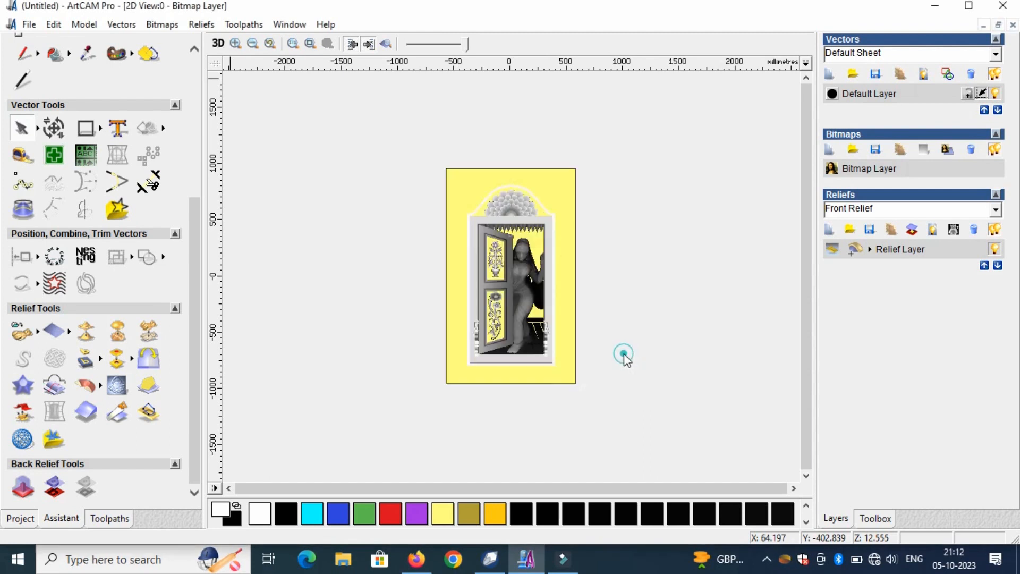
- Examine the rescaled relief in the 3D view and check its current height in the Scale Relief Height settings
click(213, 44)
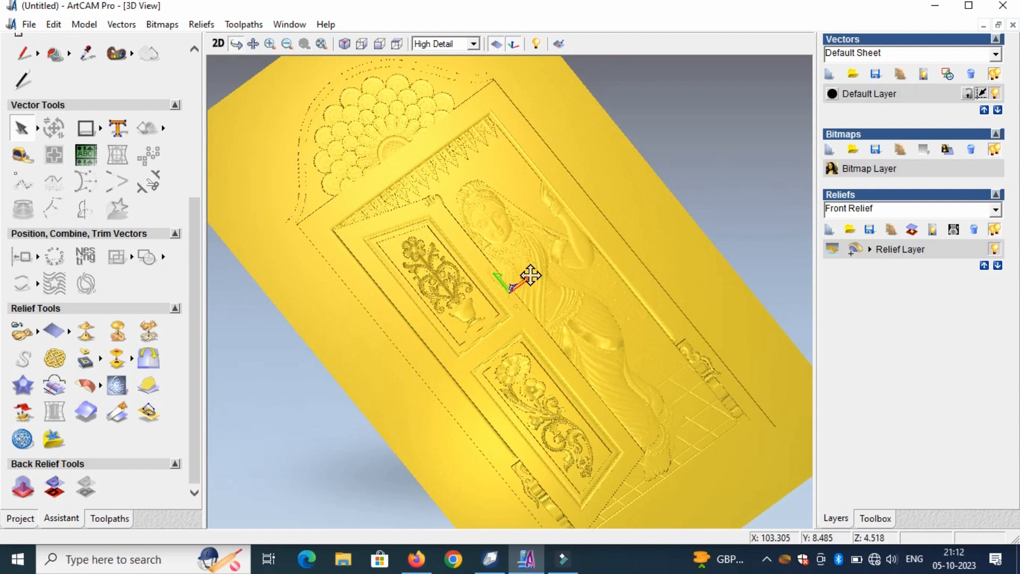
drag(530, 276, 641, 265)
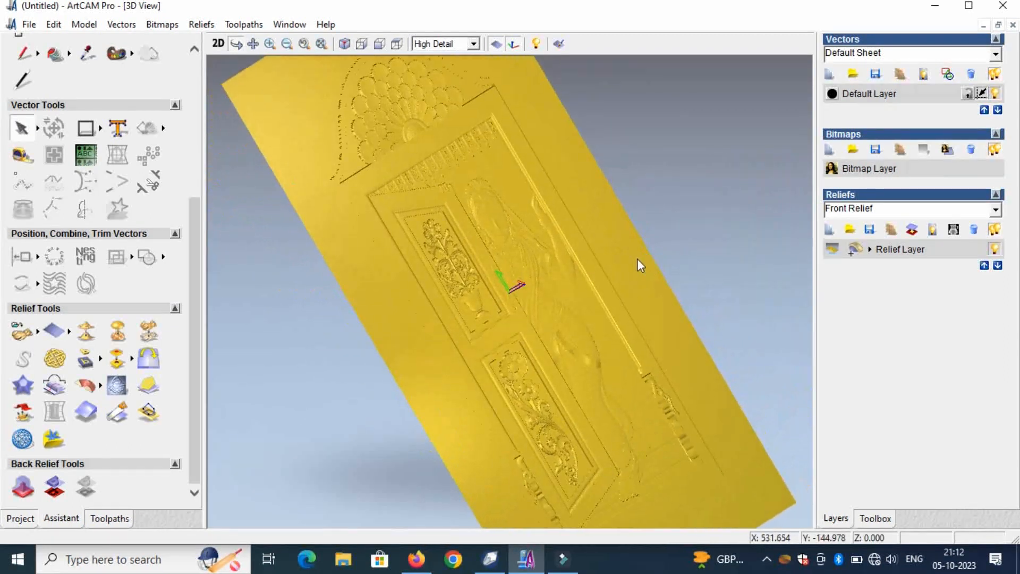
click(219, 45)
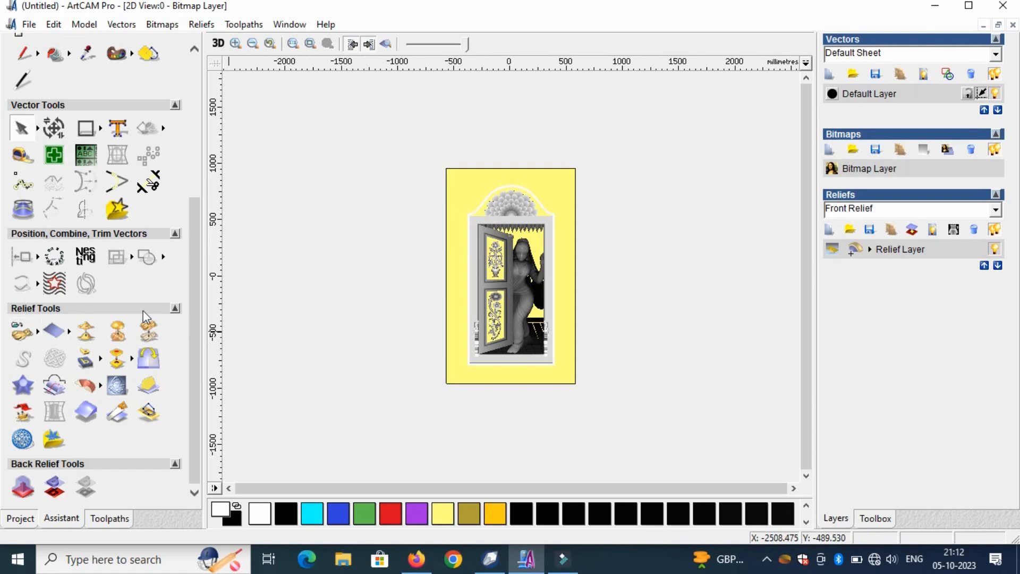
click(148, 331)
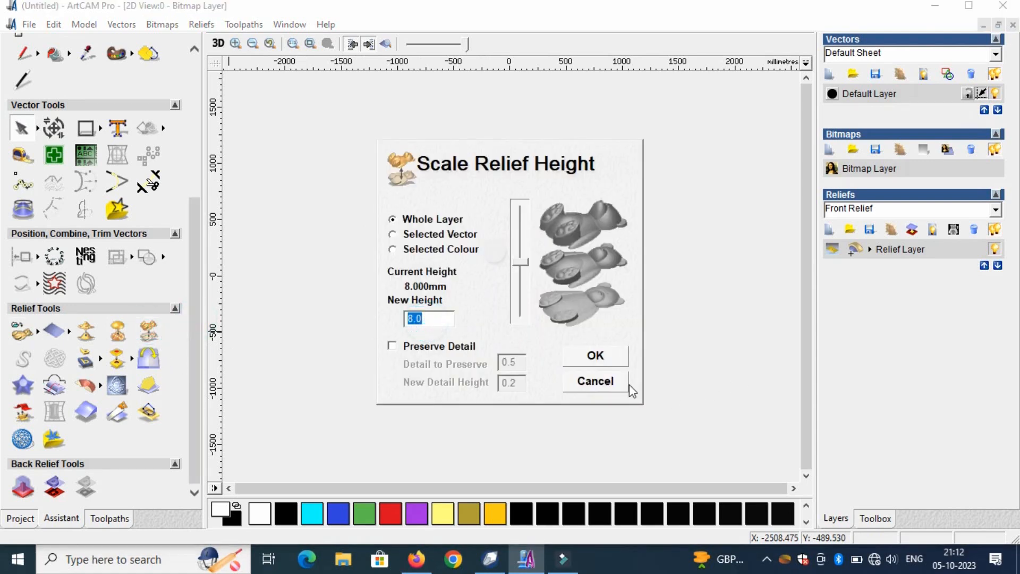
click(621, 381)
click(192, 329)
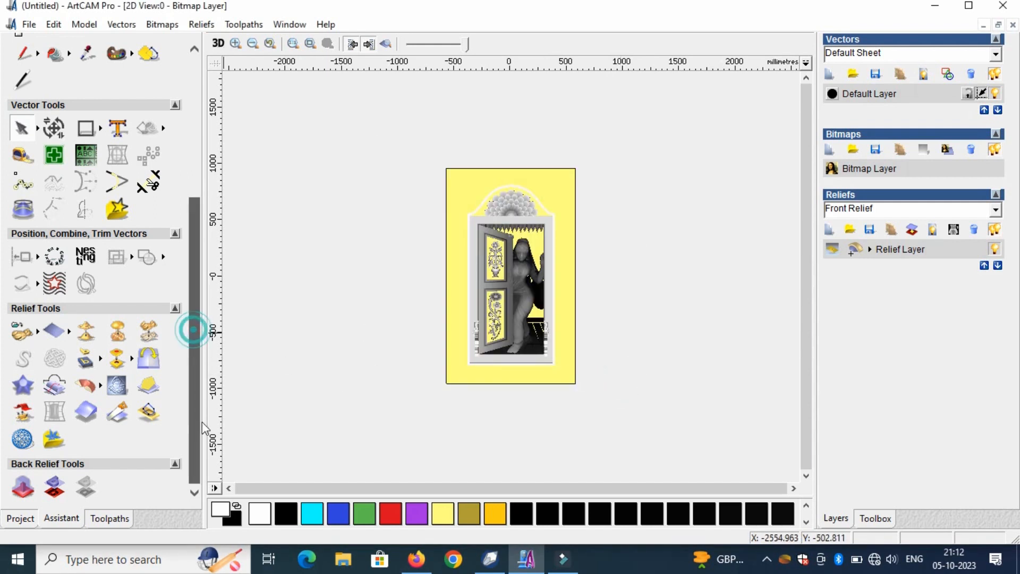
- Start a Machine Relief toolpath for the composite relief and assign the Ball Nose 6 mm tool
click(100, 517)
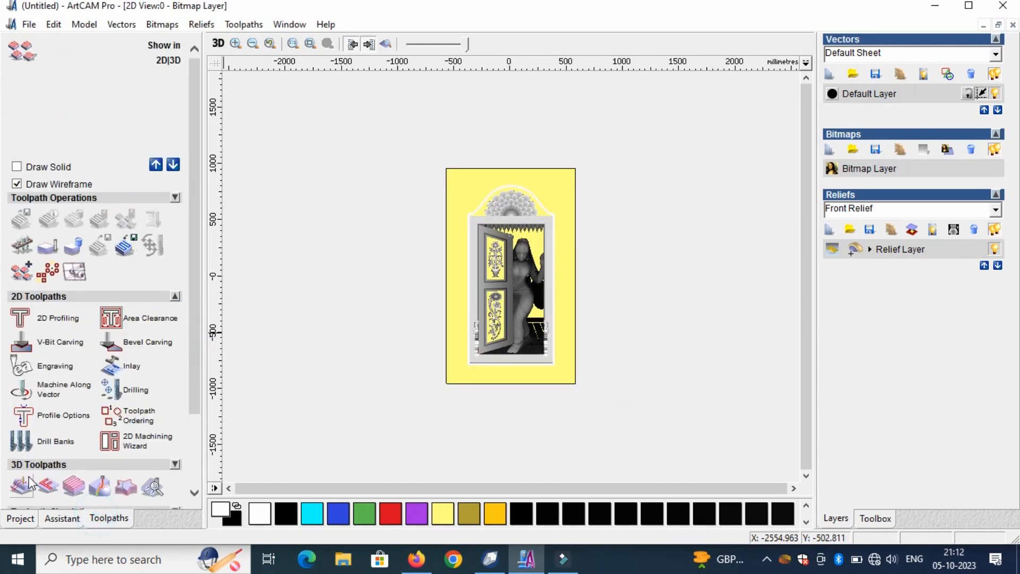
scroll(82, 422, down, 3)
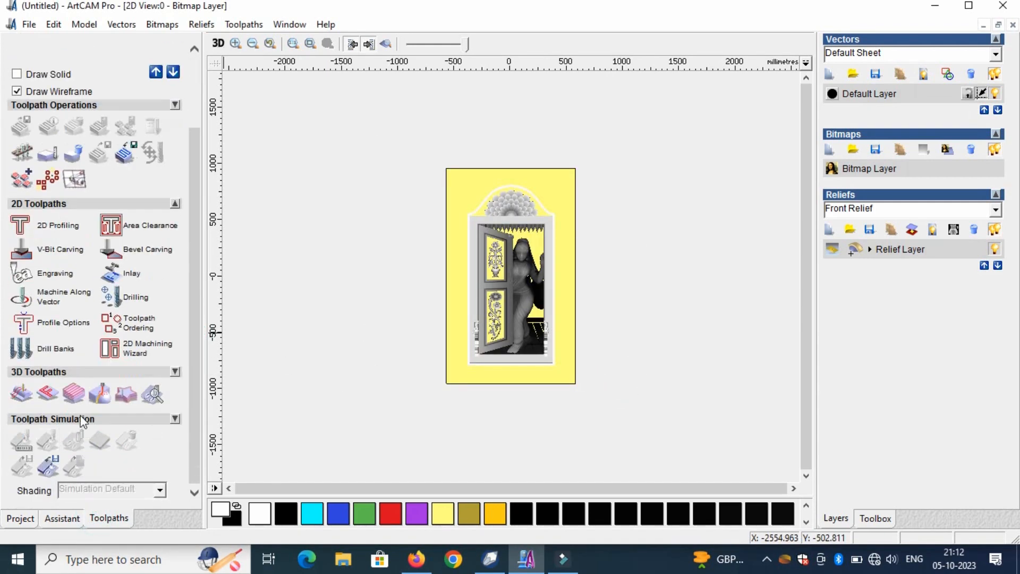
click(21, 394)
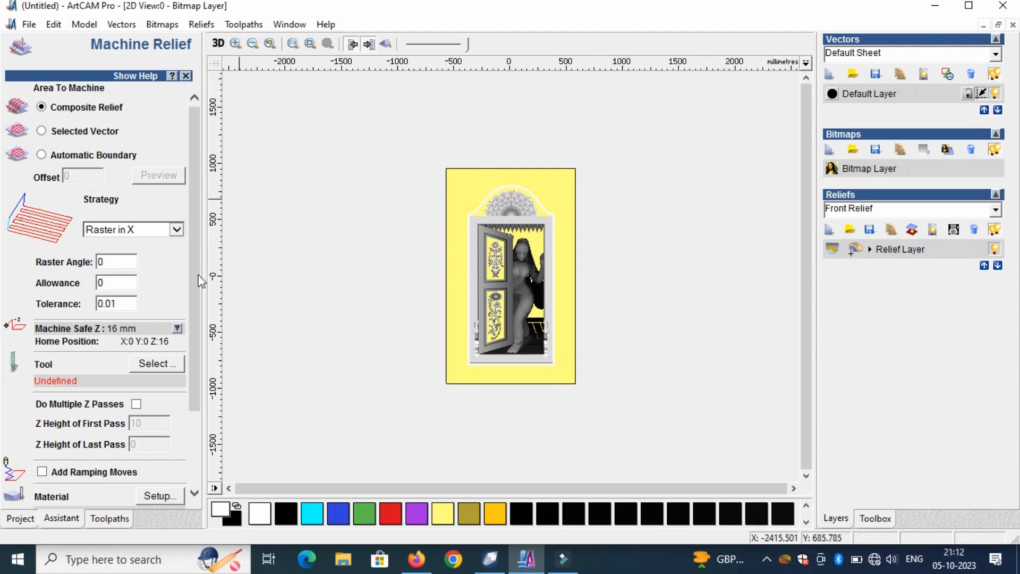
scroll(201, 281, down, 3)
click(169, 264)
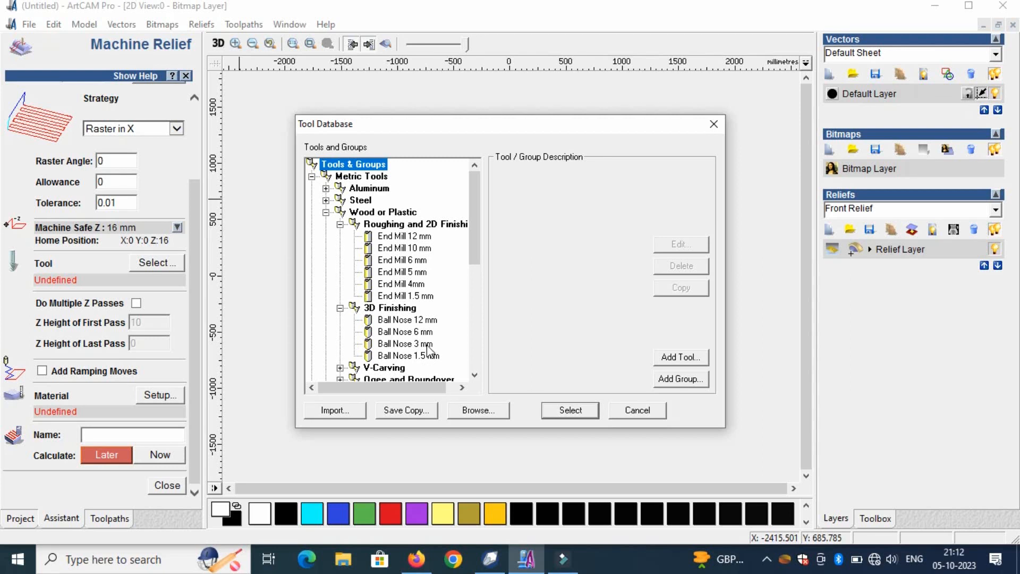
click(427, 344)
click(408, 331)
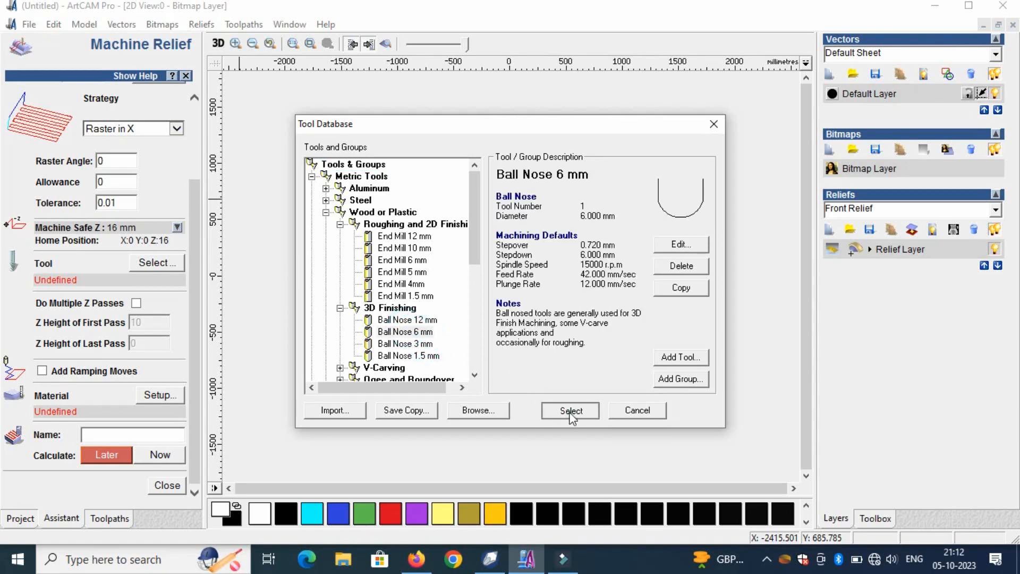
click(569, 410)
- Set the Ball Nose tool's stepdown to 8 mm
click(123, 282)
double_click(101, 348)
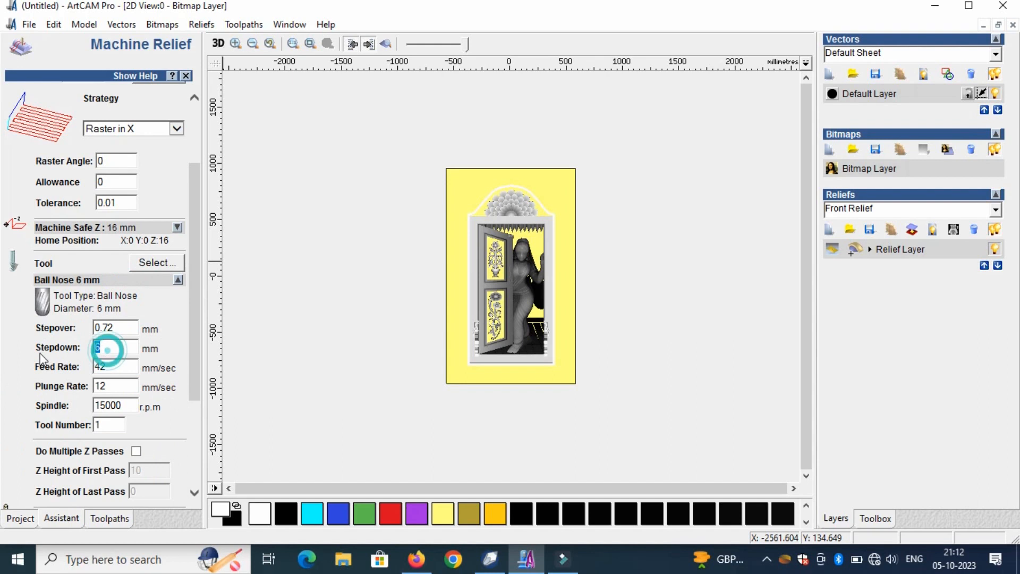
text(8)
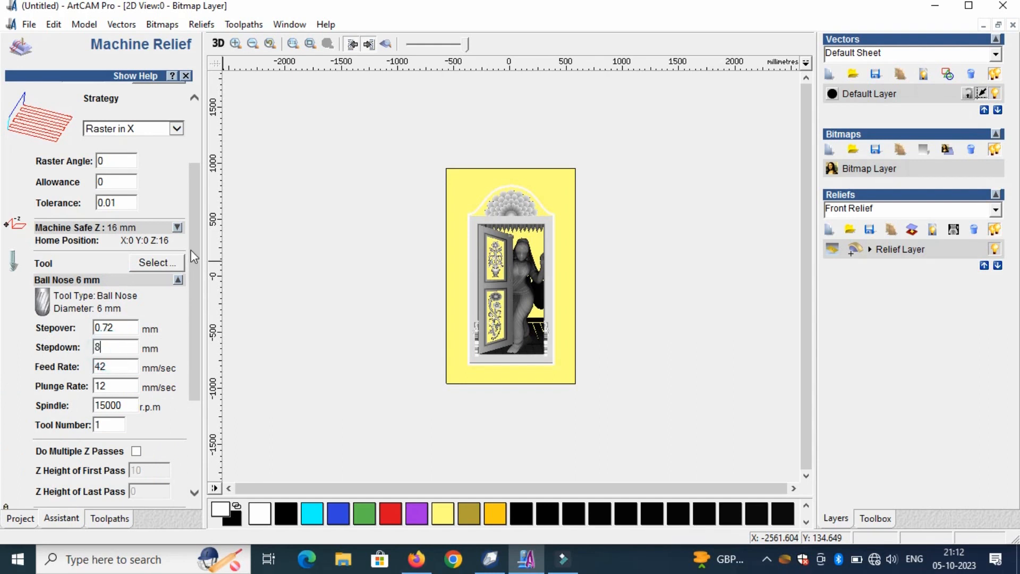
- Define the toolpath's material with a thickness of 8 mm and recheck the material setup
drag(195, 199, 190, 343)
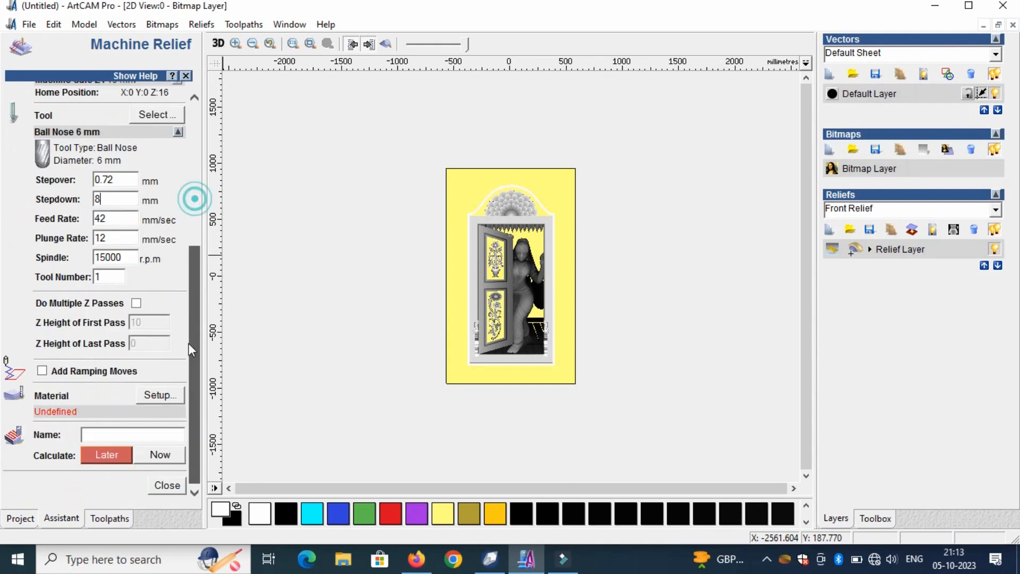
click(156, 395)
text(8)
key(Return)
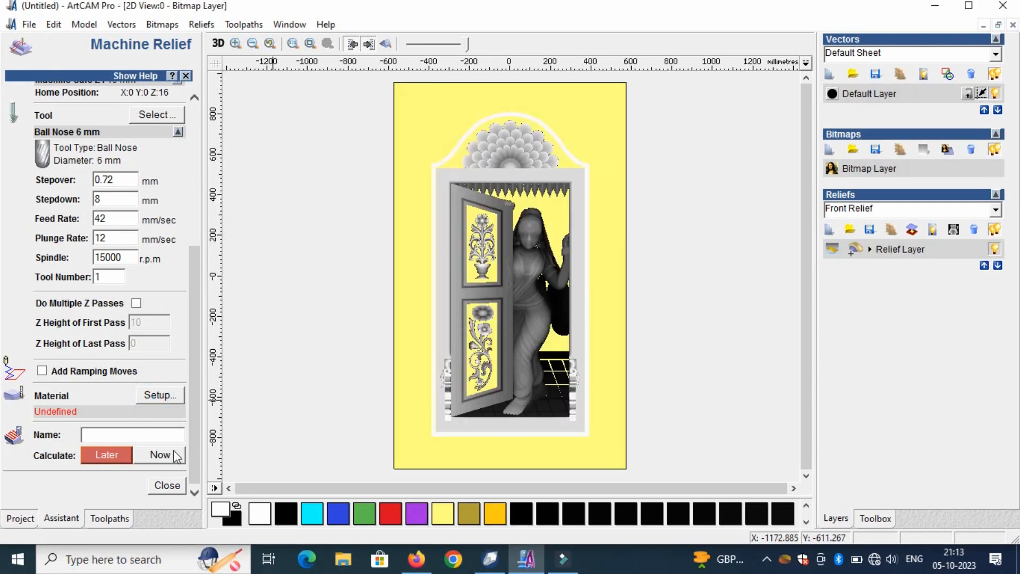
click(158, 394)
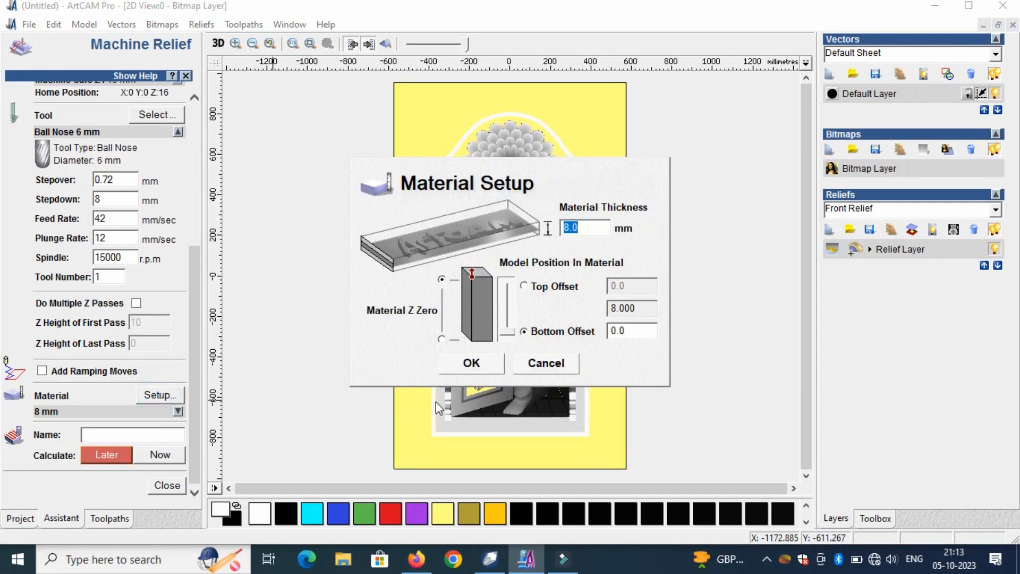
click(546, 363)
- Calculate the Machine Relief toolpath immediately and close its settings
click(159, 454)
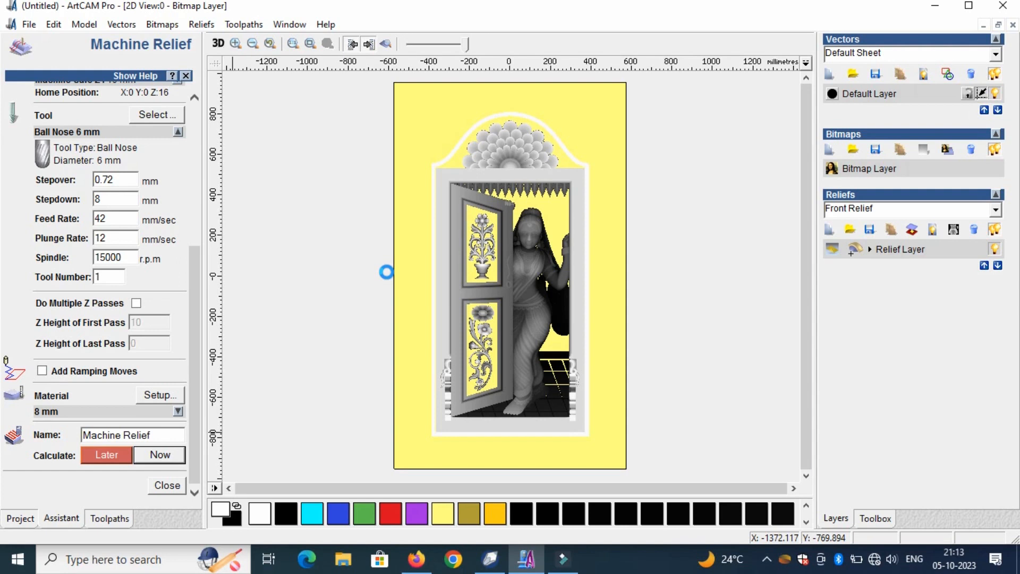
click(165, 486)
click(161, 489)
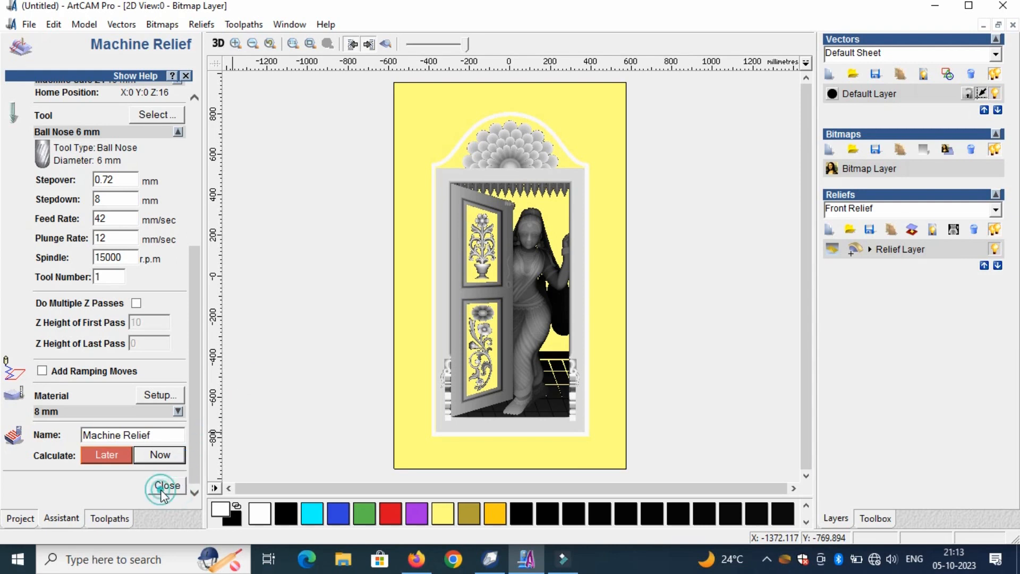
click(159, 456)
click(166, 485)
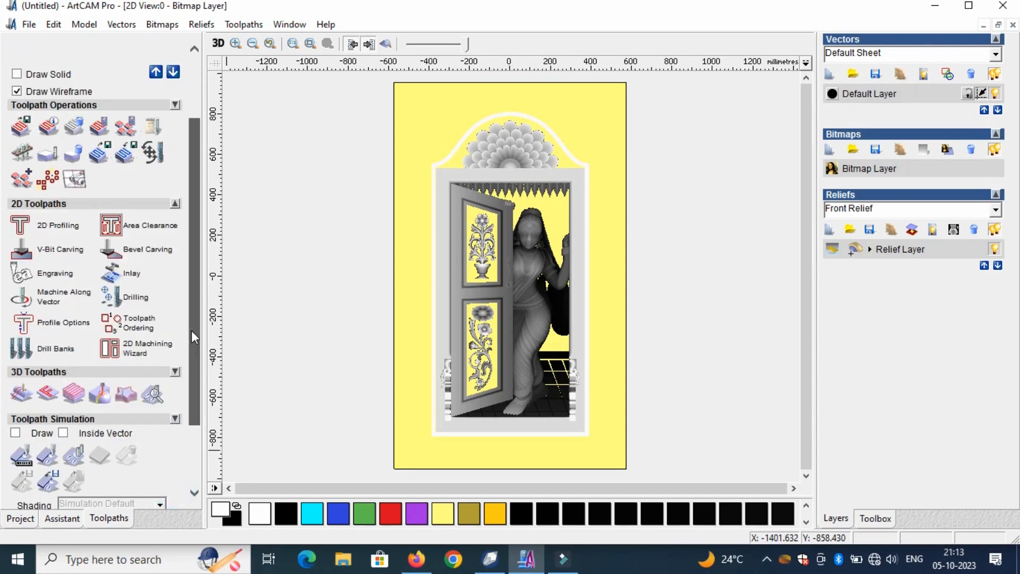
- Simulate the Machine Relief toolpath at Standard resolution and inspect the simulated door relief in 3D
drag(195, 336, 124, 449)
click(84, 371)
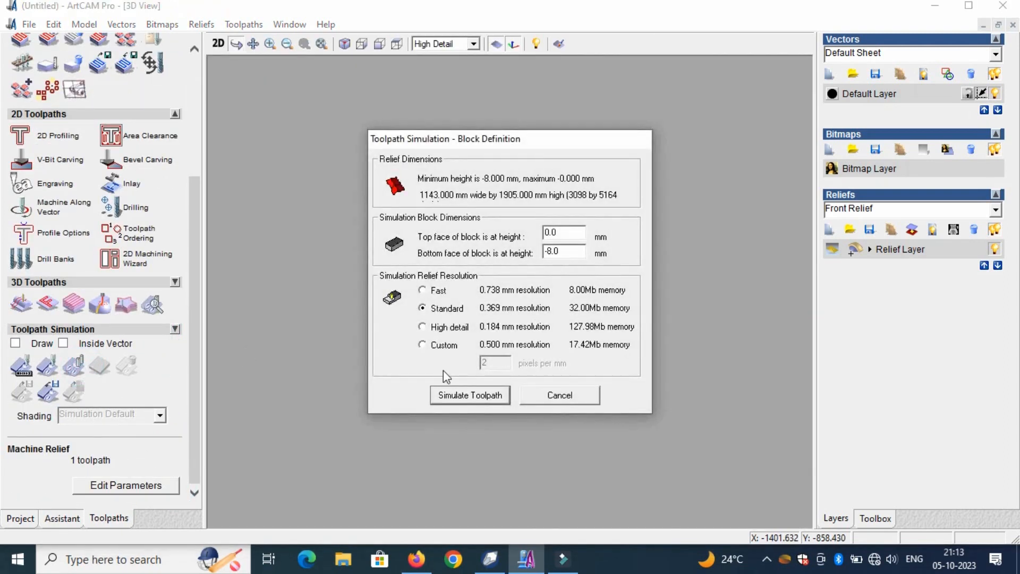
click(469, 399)
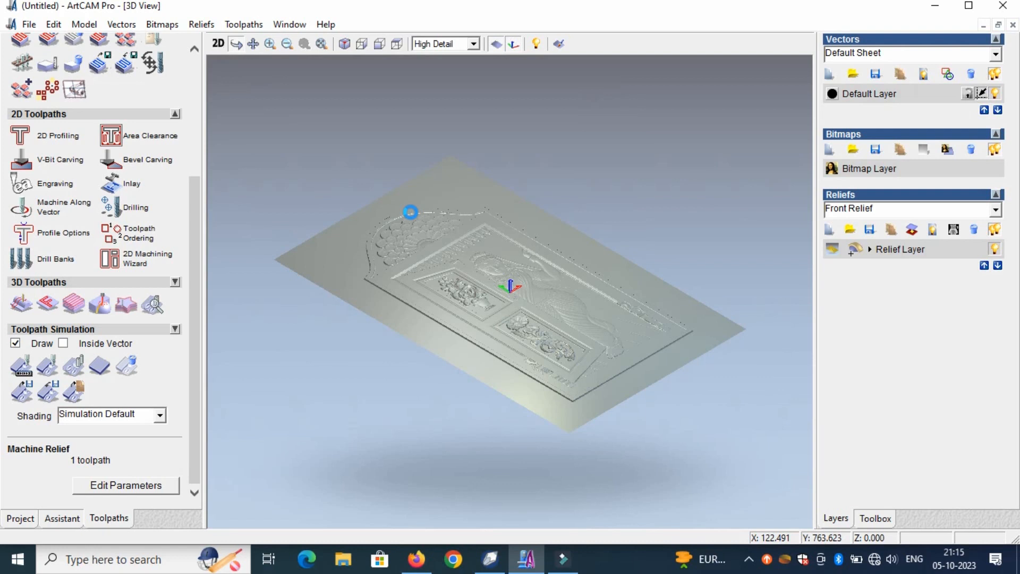
drag(474, 202, 531, 223)
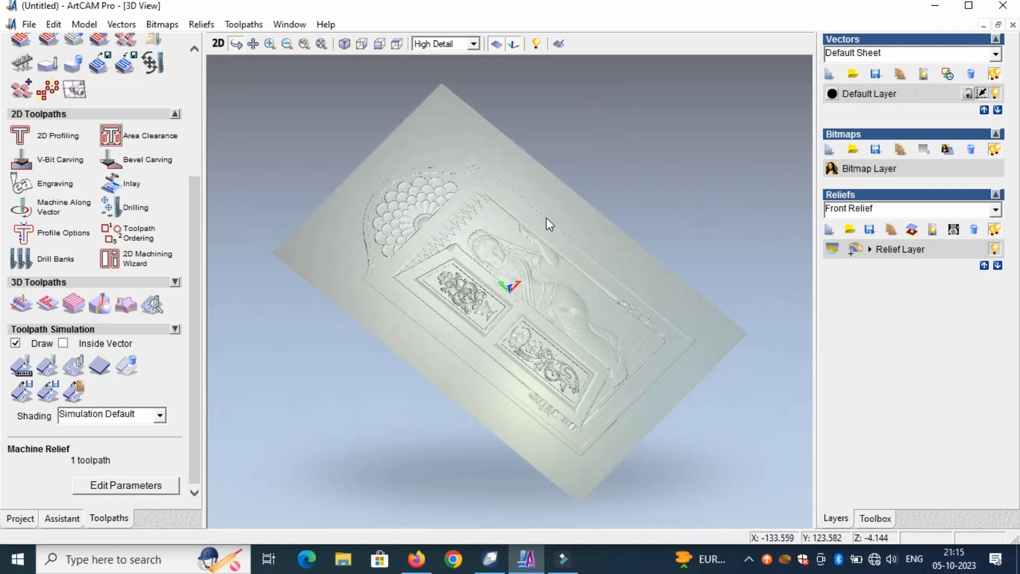
scroll(550, 224, up, 3)
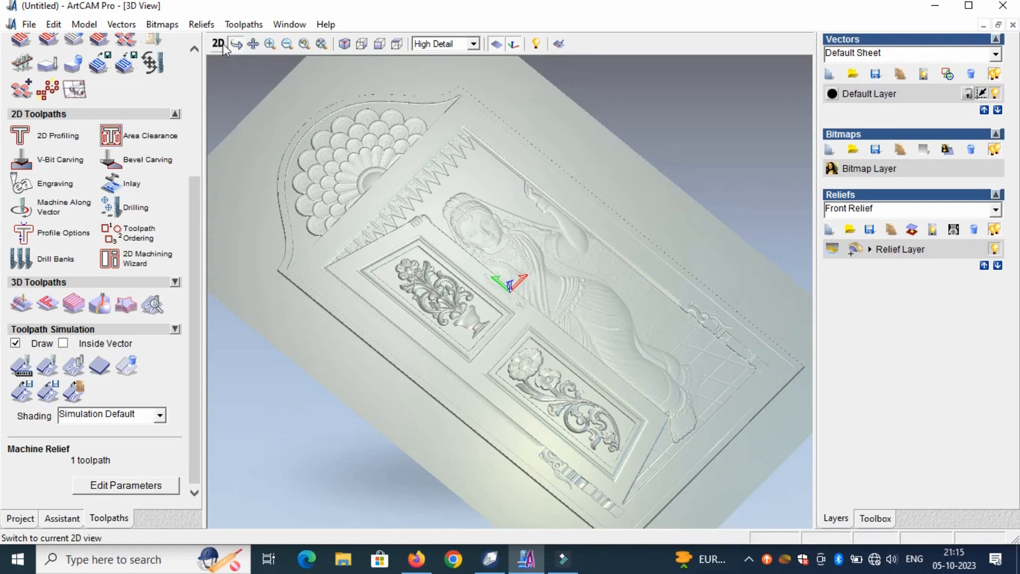
- Review the toolpath saving options, including the G-Code (mm) output format, without saving the toolpath
click(244, 24)
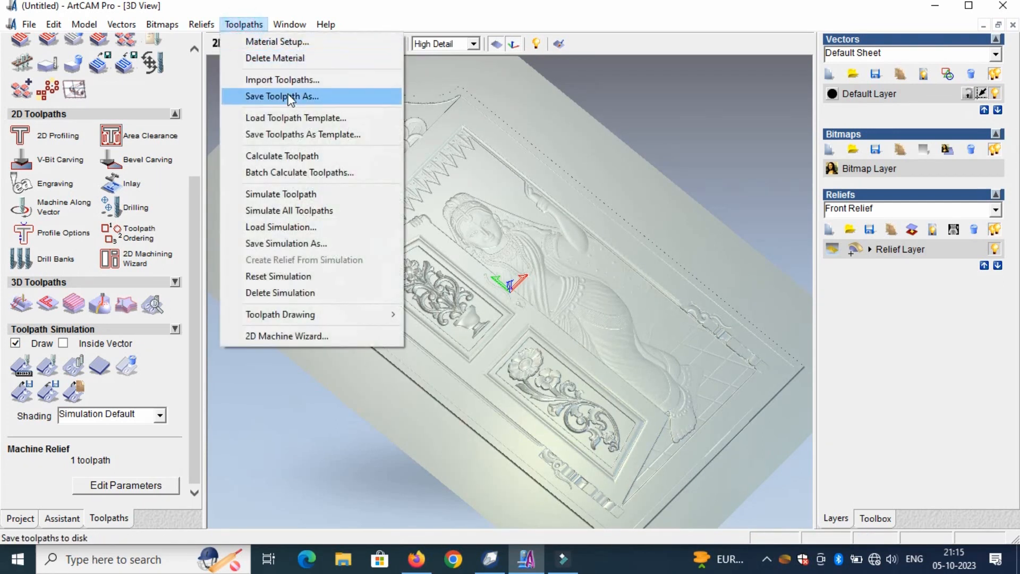
click(272, 96)
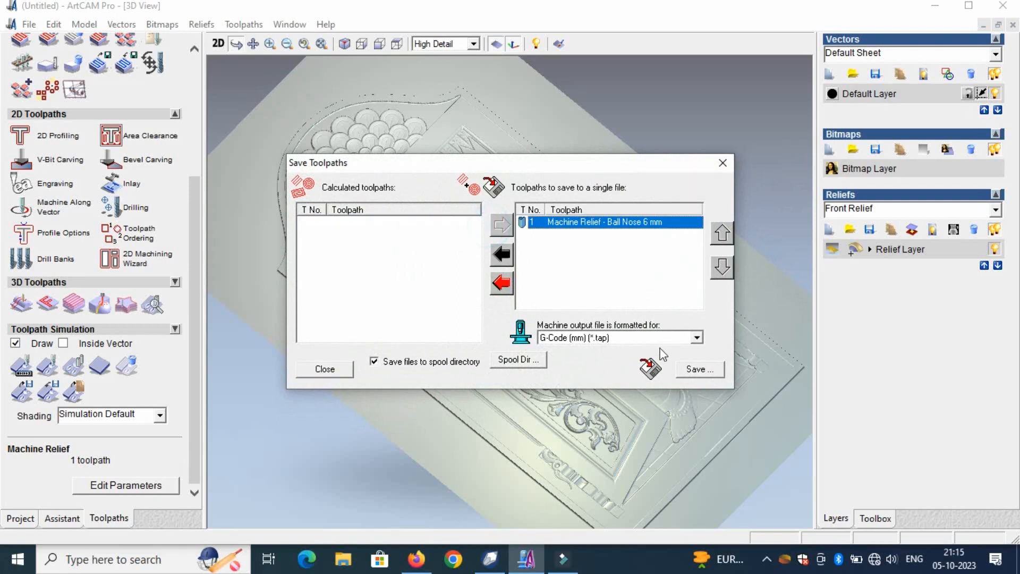
click(719, 158)
- Return to the 2D view and close the door relief model
click(221, 45)
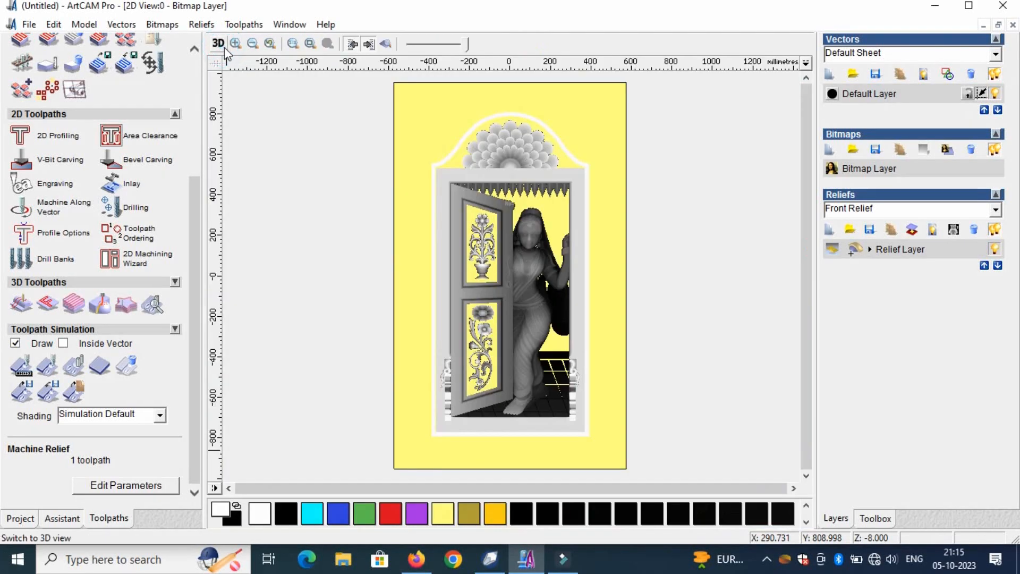
click(1013, 25)
click(512, 312)
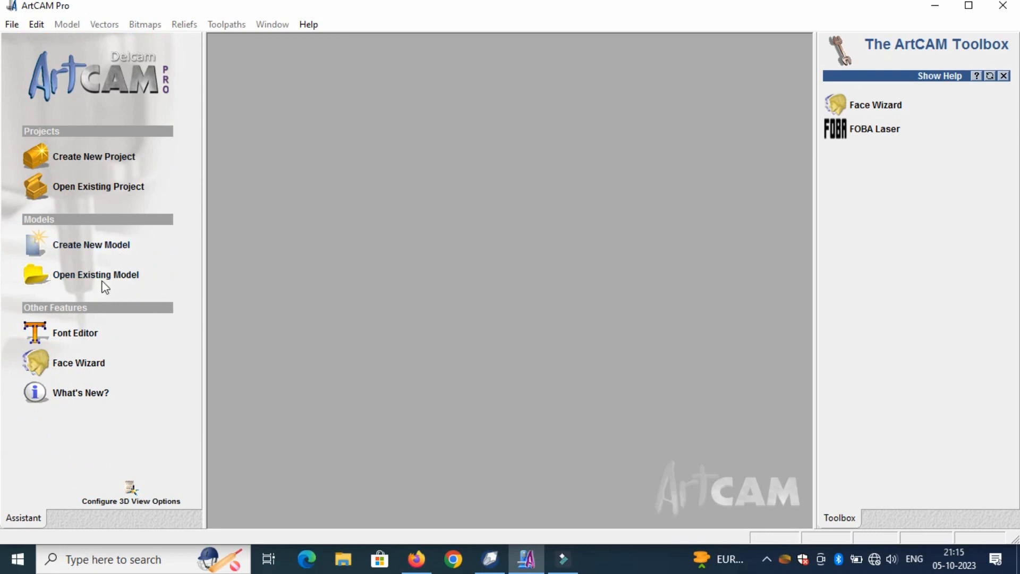
- Preview several model files in the telegram data folder and try to open one of them
click(106, 282)
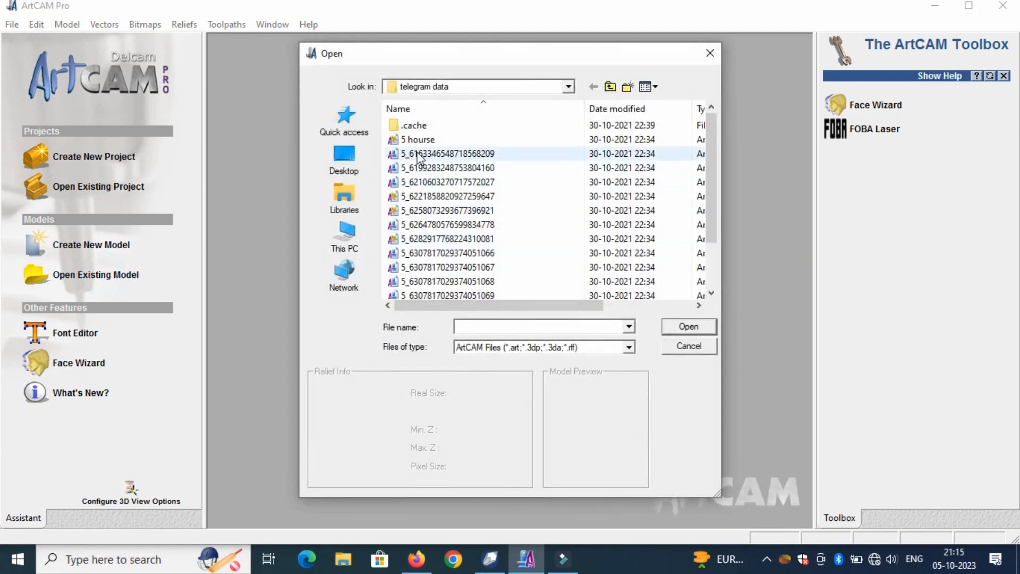
click(406, 139)
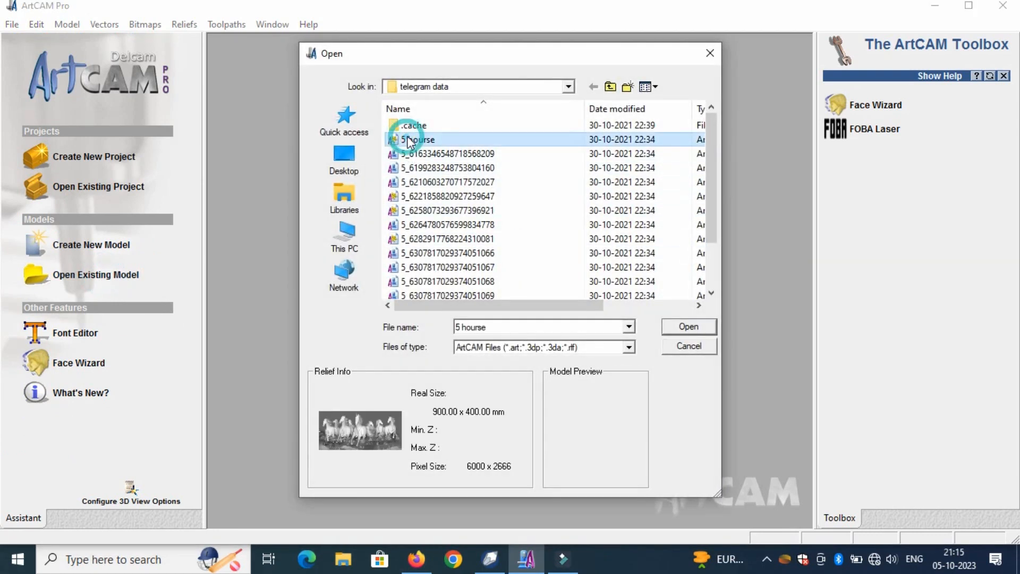
click(441, 182)
click(440, 196)
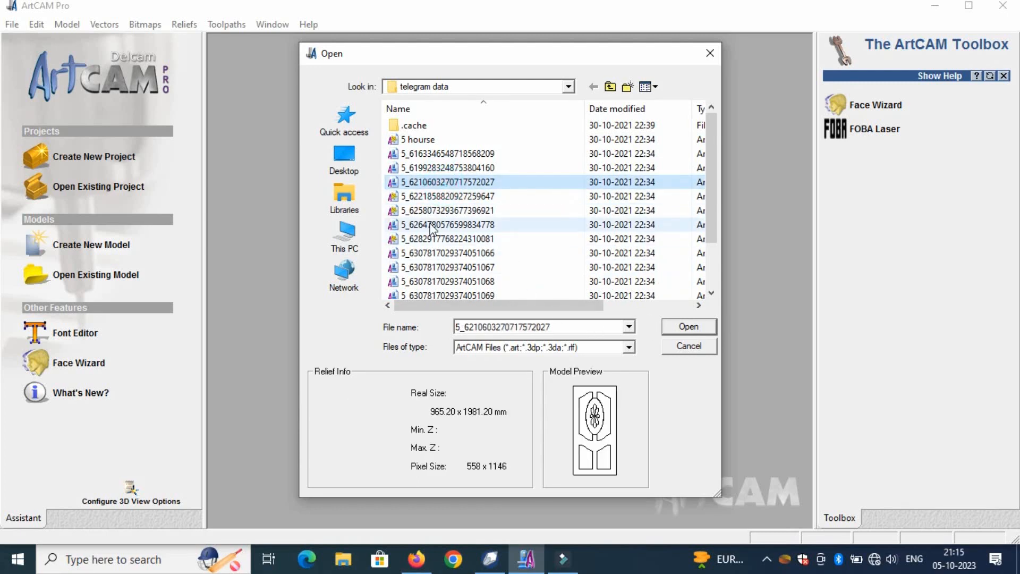
click(423, 224)
click(689, 327)
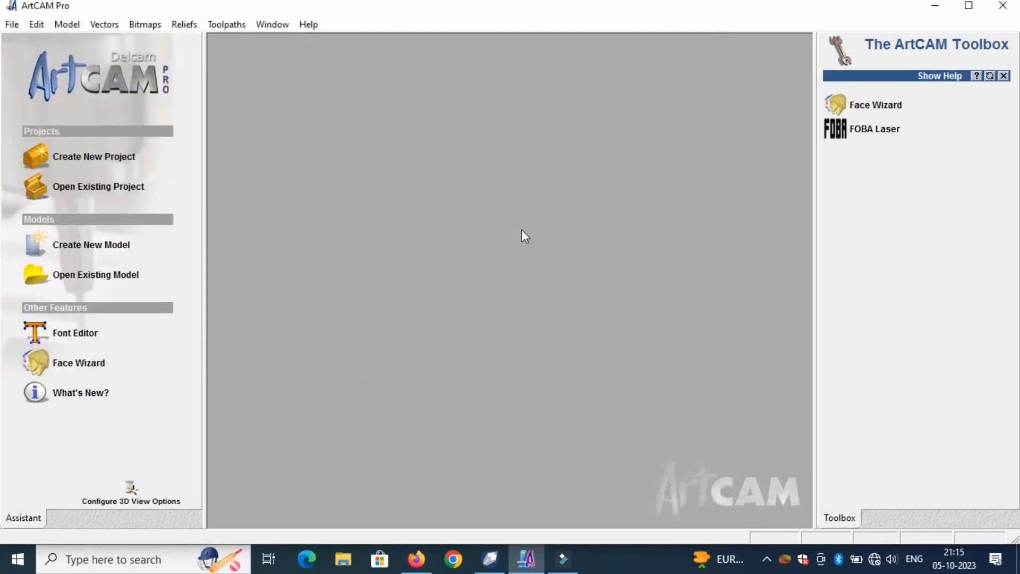
click(102, 281)
click(451, 267)
click(452, 238)
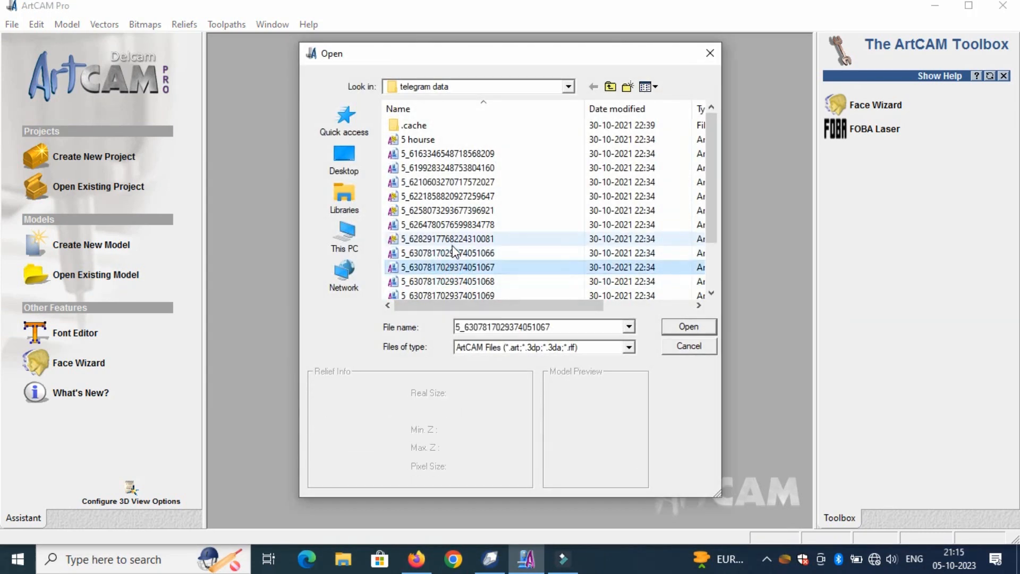
click(686, 326)
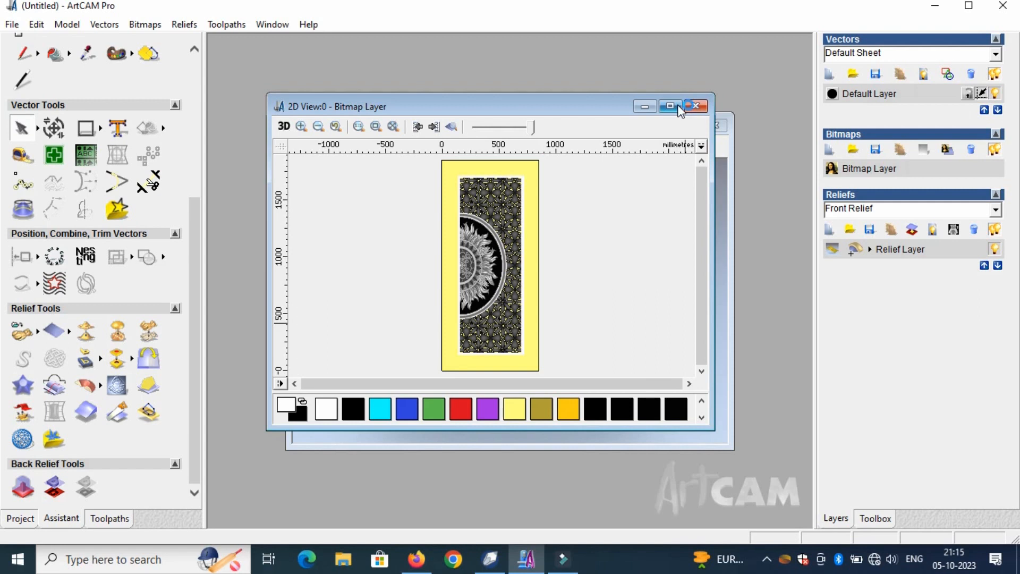
click(670, 105)
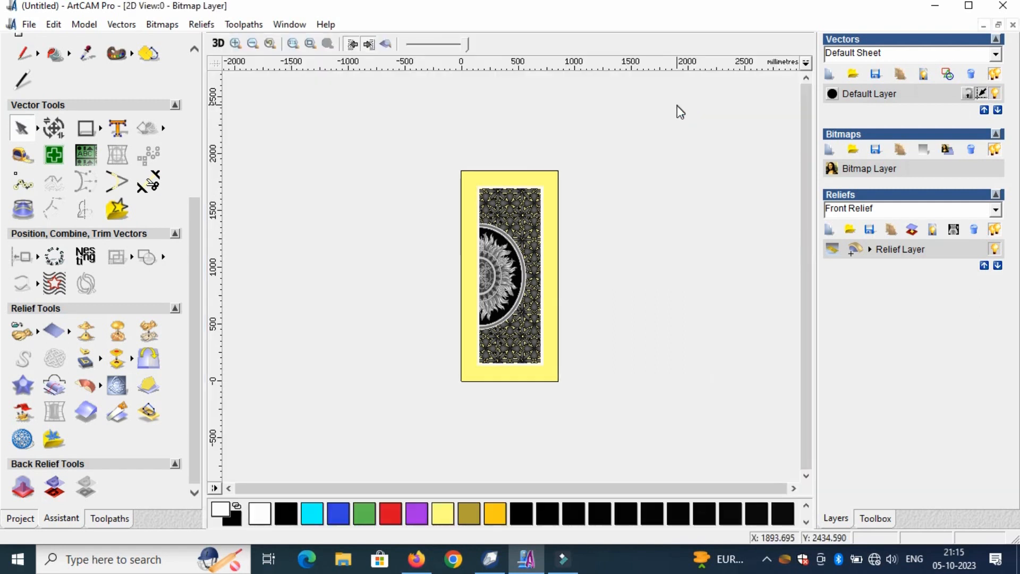
- Close the open relief model
drag(576, 183, 419, 403)
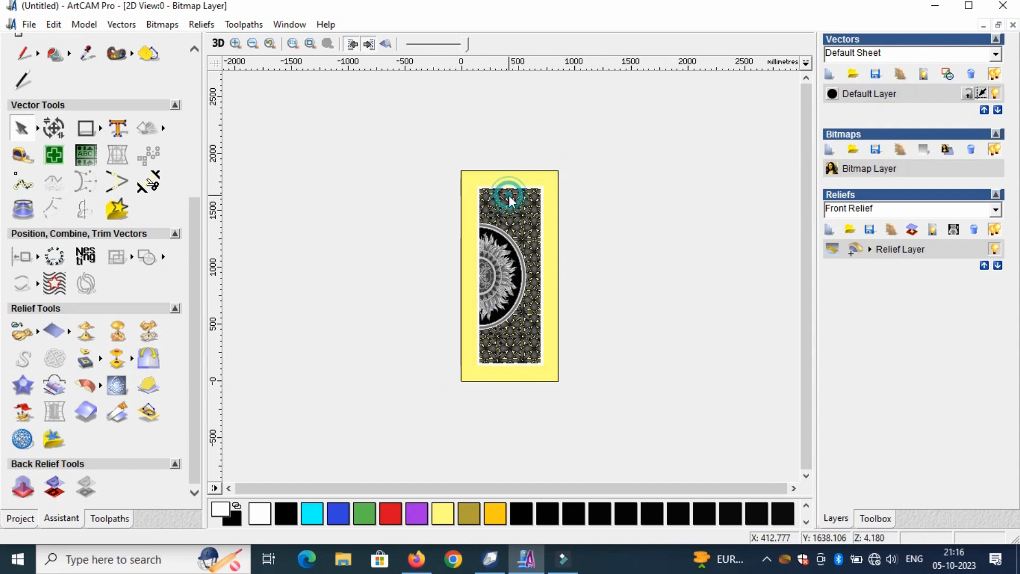
drag(581, 179, 453, 421)
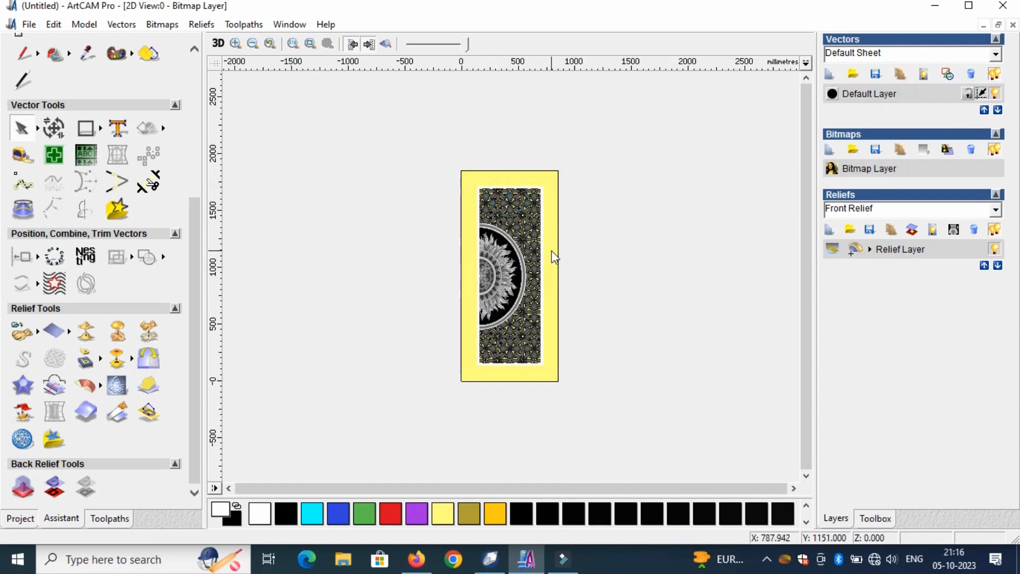
click(1013, 24)
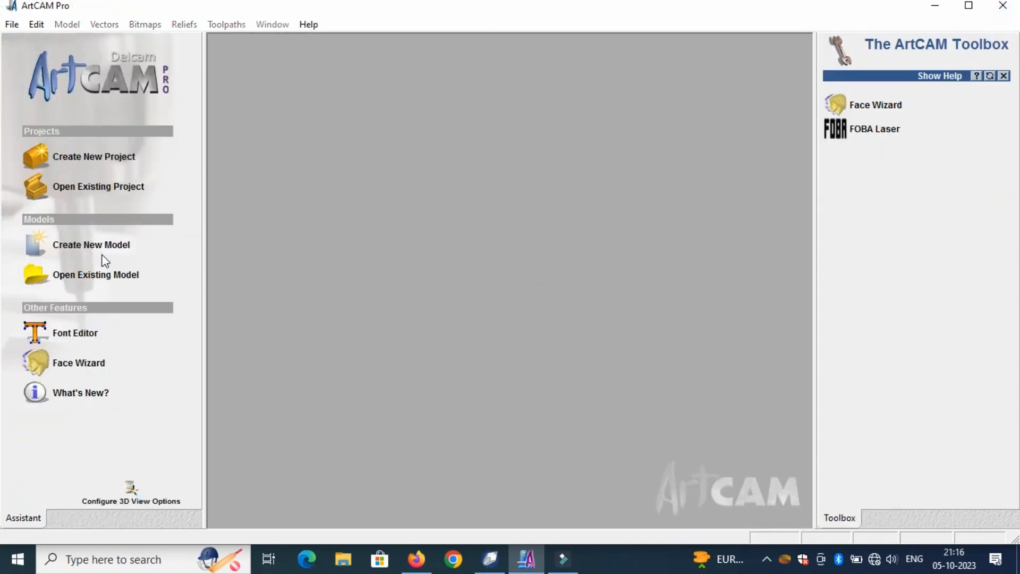
- Create a new model 96 inches high and 48 inches wide, switch its units to mm, and maximize the 2D view
click(91, 244)
click(363, 366)
click(366, 255)
drag(365, 255, 300, 255)
text(96)
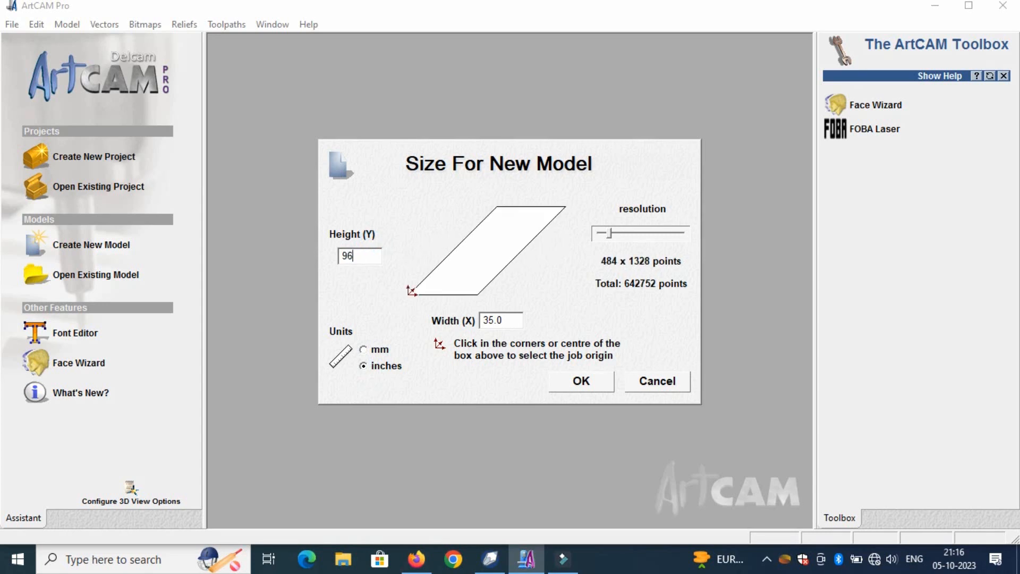
text(48)
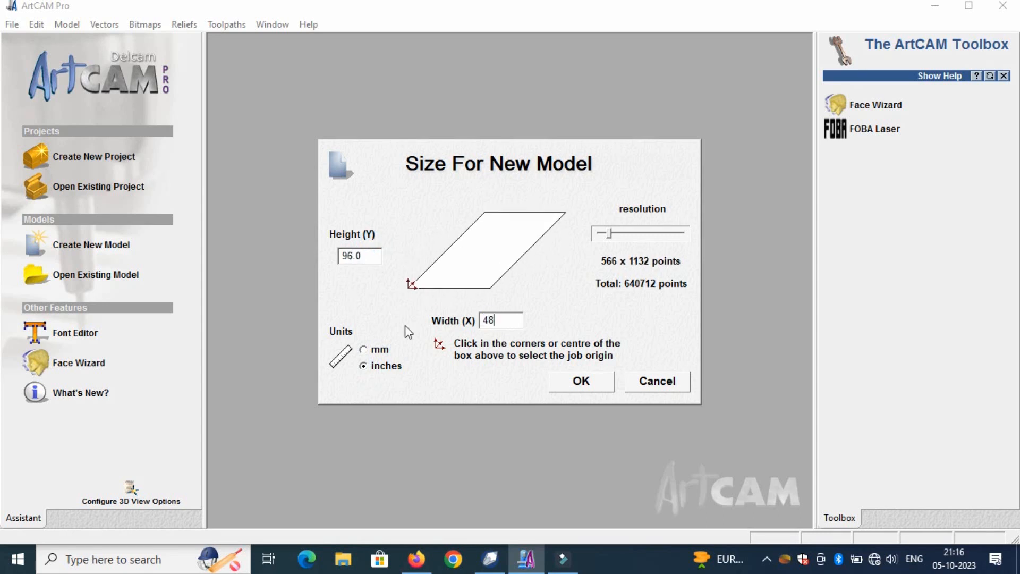
click(380, 350)
click(577, 381)
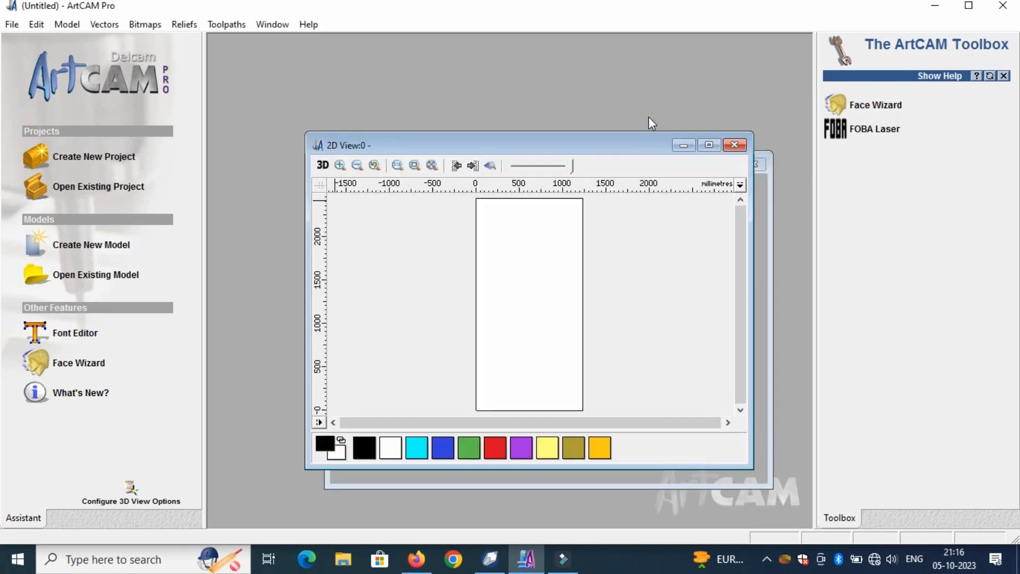
click(710, 145)
- Load the relief file "sent leg part 23.09.23" from the Downloads folder as 3D clipart to paste
click(23, 329)
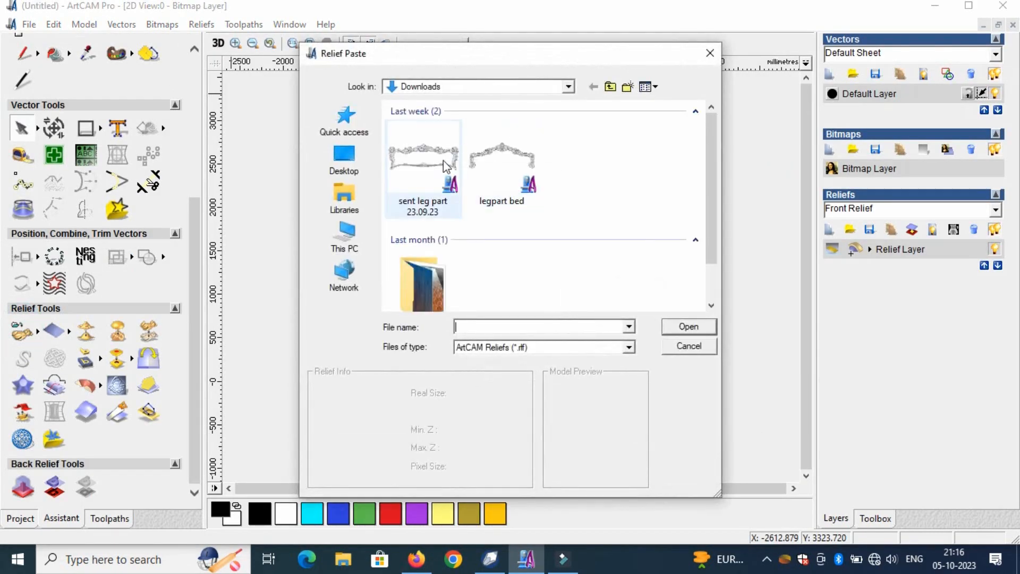
click(417, 168)
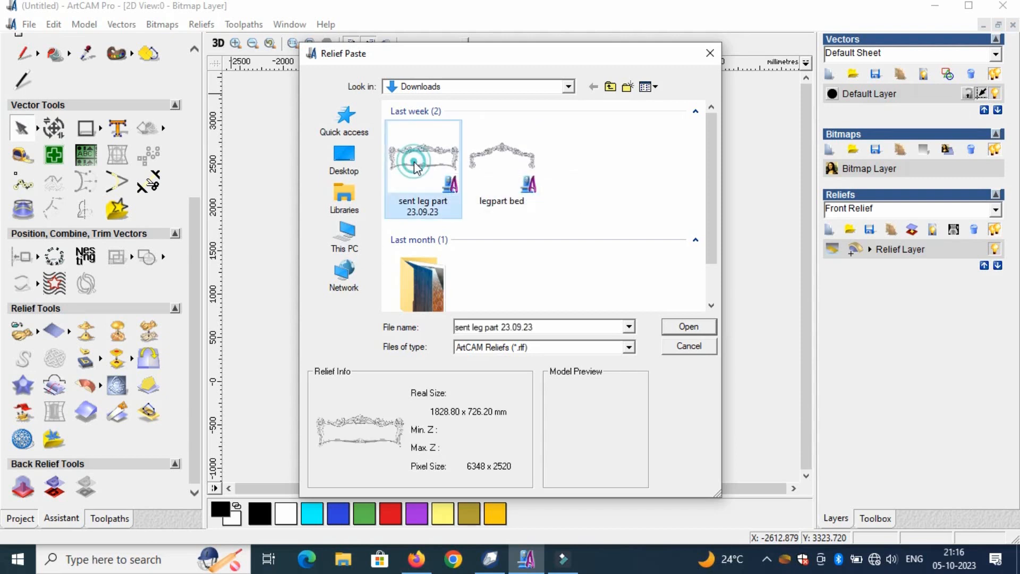
click(690, 328)
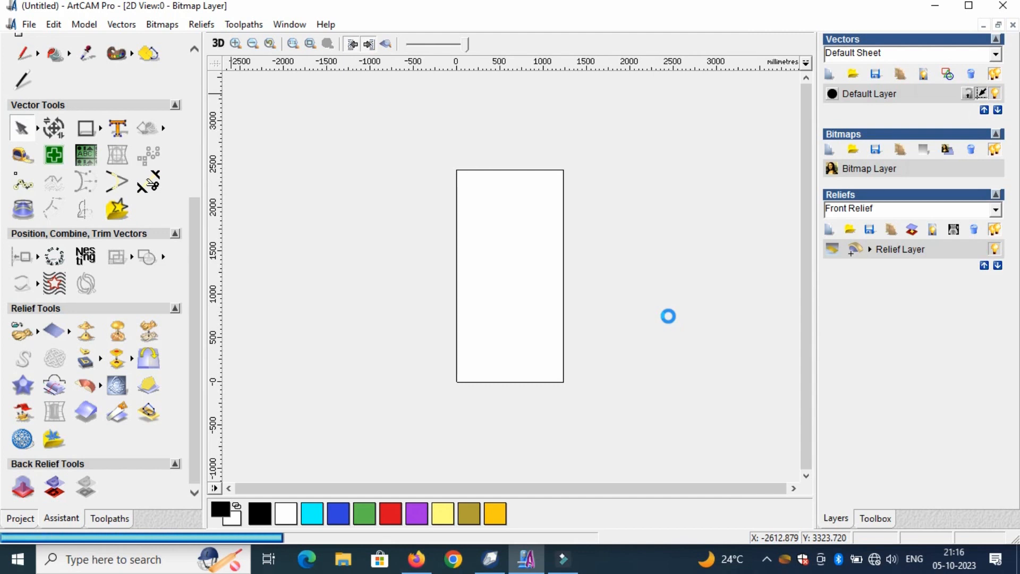
- Centre the bed frame clipart on the model page
drag(600, 183, 325, 153)
click(45, 260)
click(187, 78)
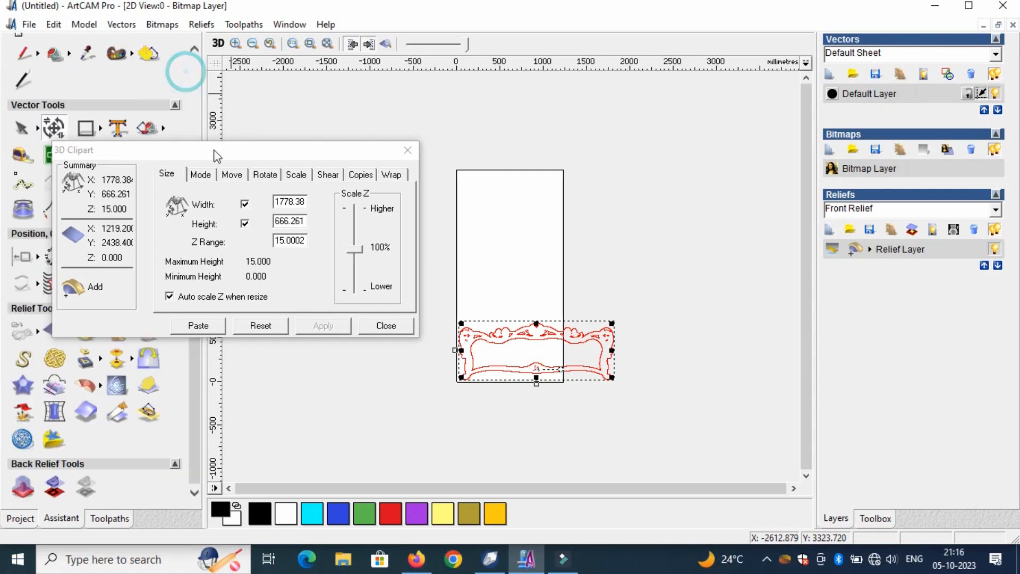
drag(183, 150, 254, 106)
click(38, 258)
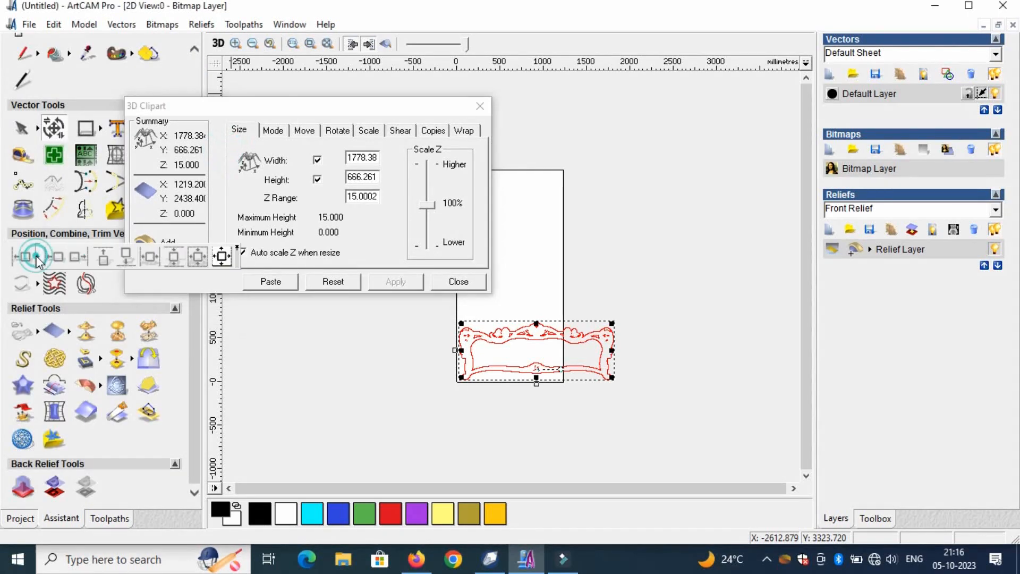
click(223, 259)
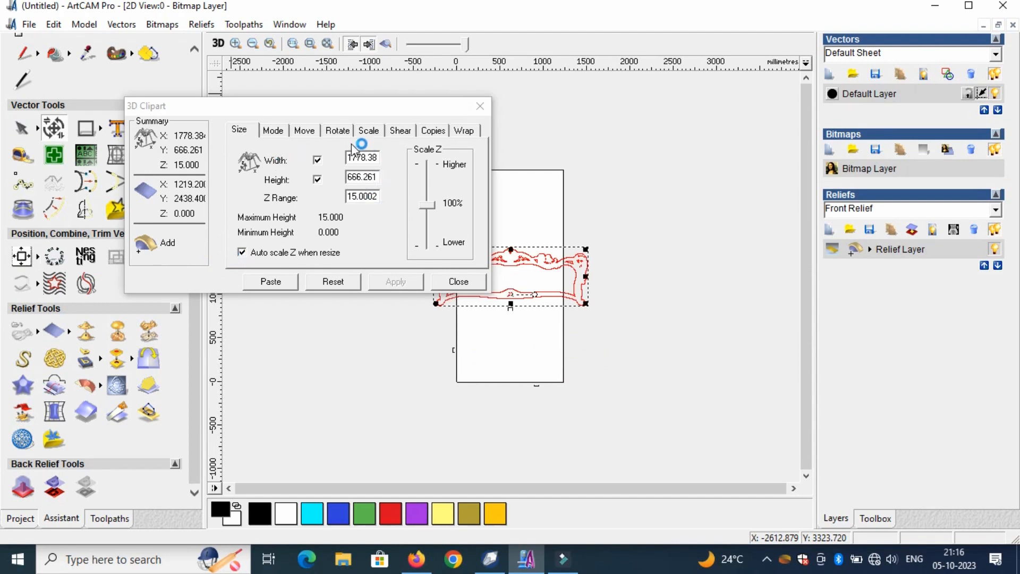
- Rotate the clipart by 90 degrees about its centre
click(337, 131)
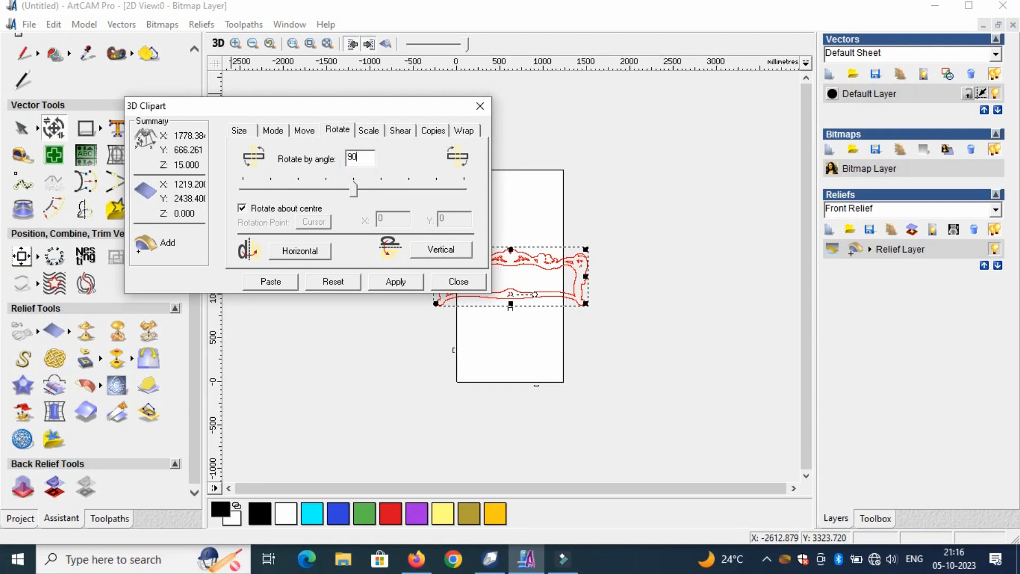
click(402, 282)
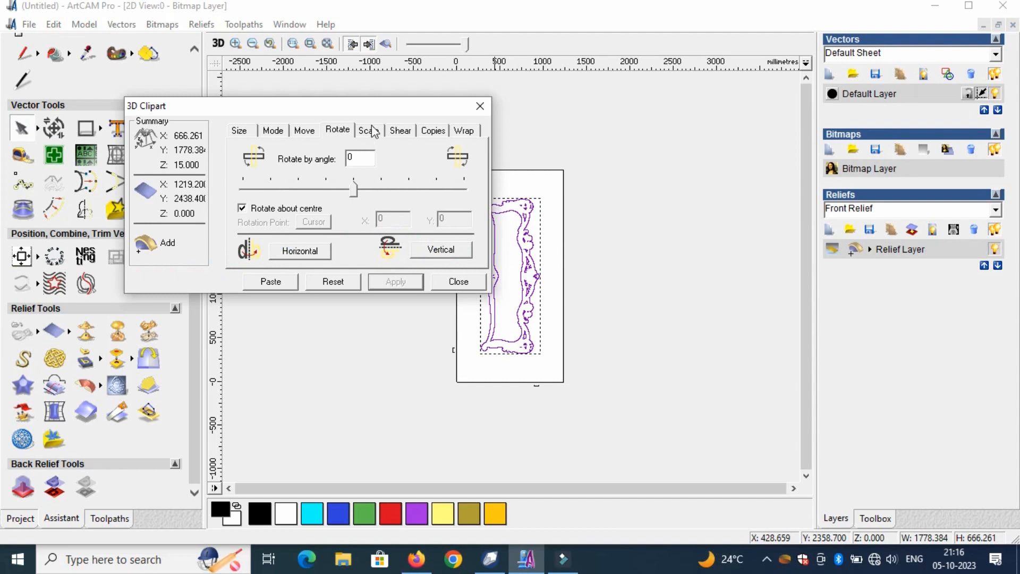
drag(382, 106, 743, 285)
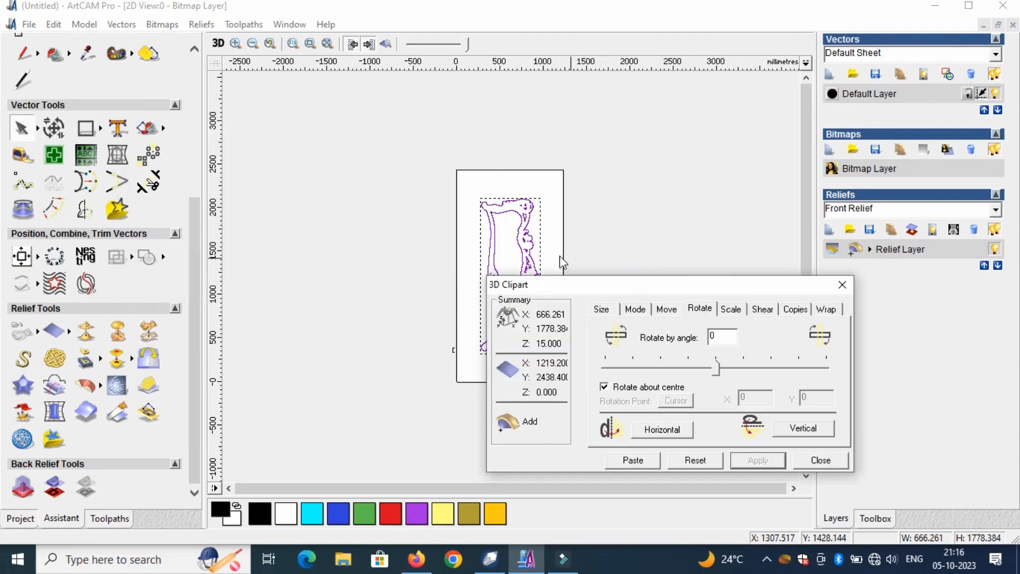
- Stretch the rotated clipart to about 1141.7 mm wide and 2381.3 mm high so it fills the page
click(534, 205)
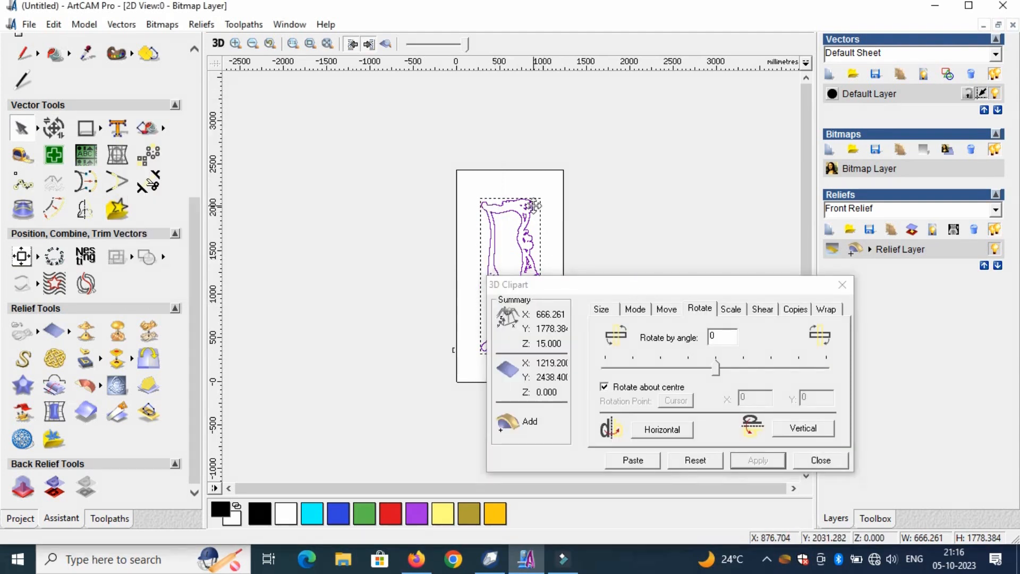
double_click(534, 205)
click(631, 173)
drag(641, 285, 748, 151)
click(54, 127)
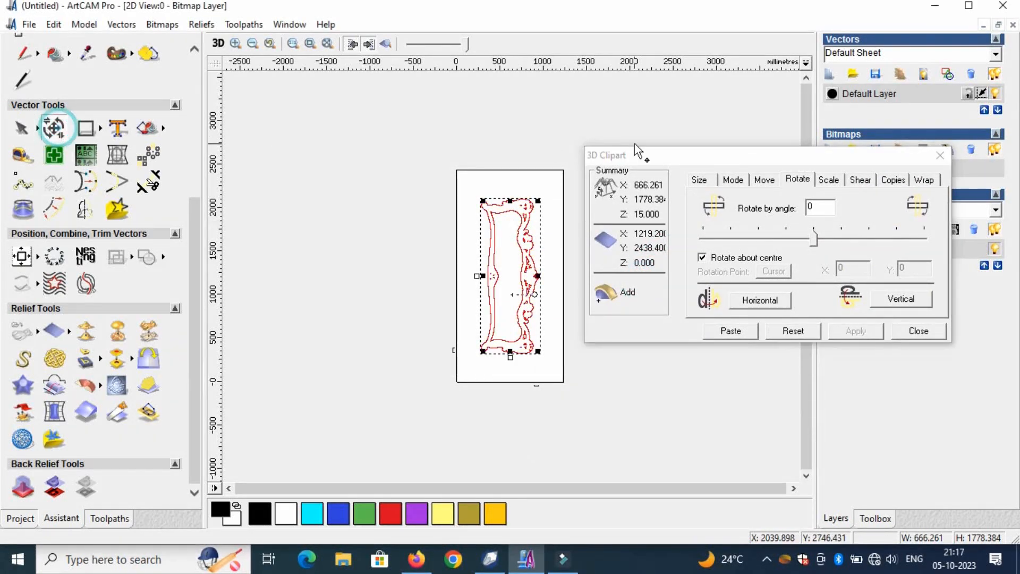
drag(538, 201, 561, 175)
drag(483, 351, 471, 374)
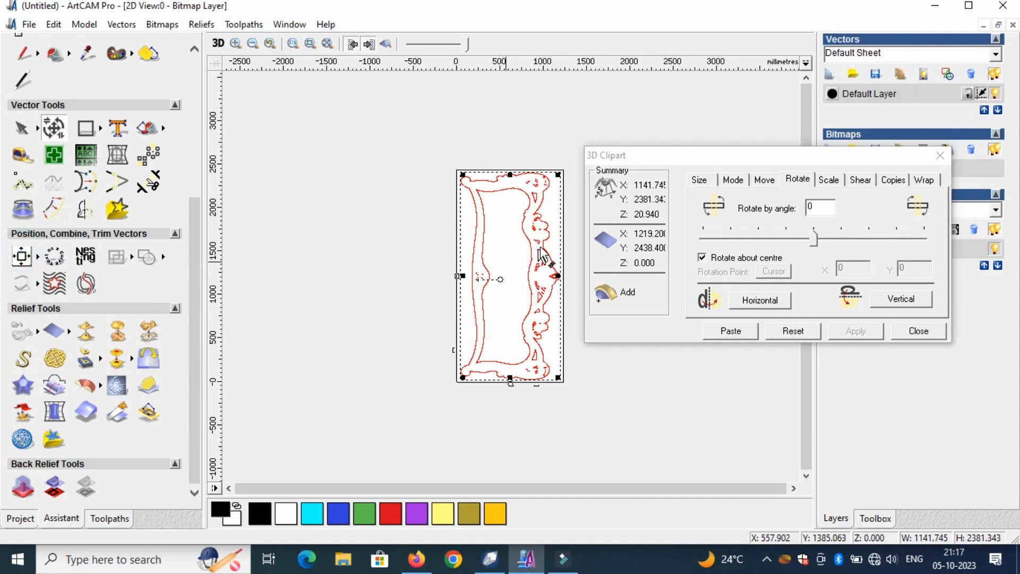
- Set the clipart's Z range to 8 mm, paste it onto the relief, and finish the 3D Clipart command
click(700, 180)
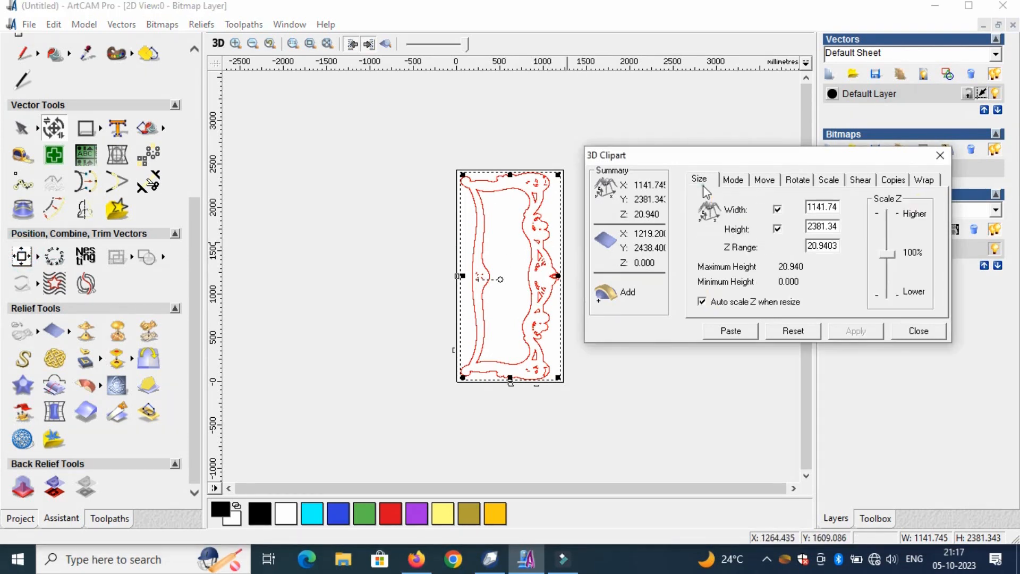
double_click(836, 246)
text(8)
click(856, 333)
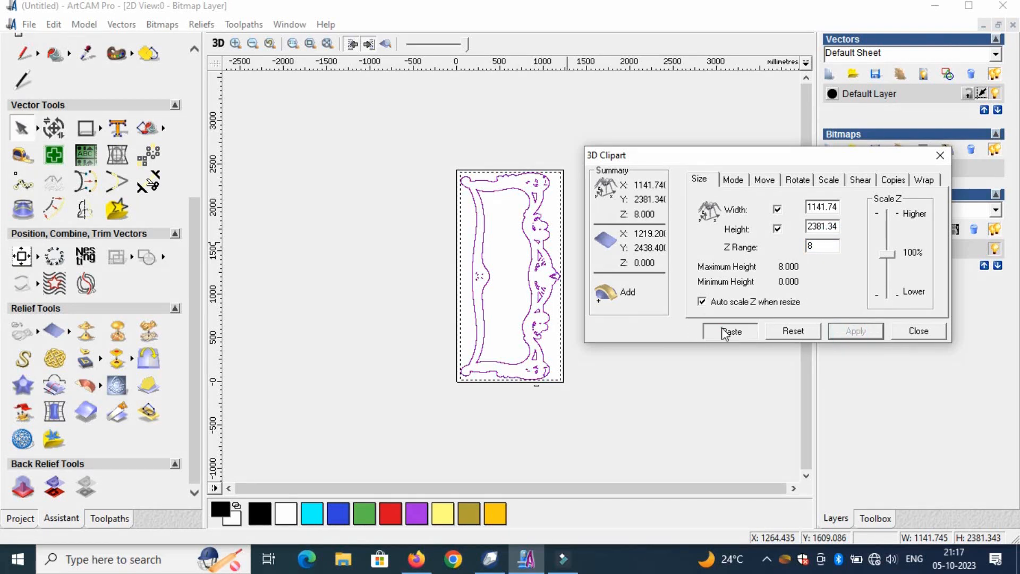
click(915, 332)
- Examine the pasted frame in the 2D relief preview and from an angle in 3D, ending in the 2D view
click(458, 173)
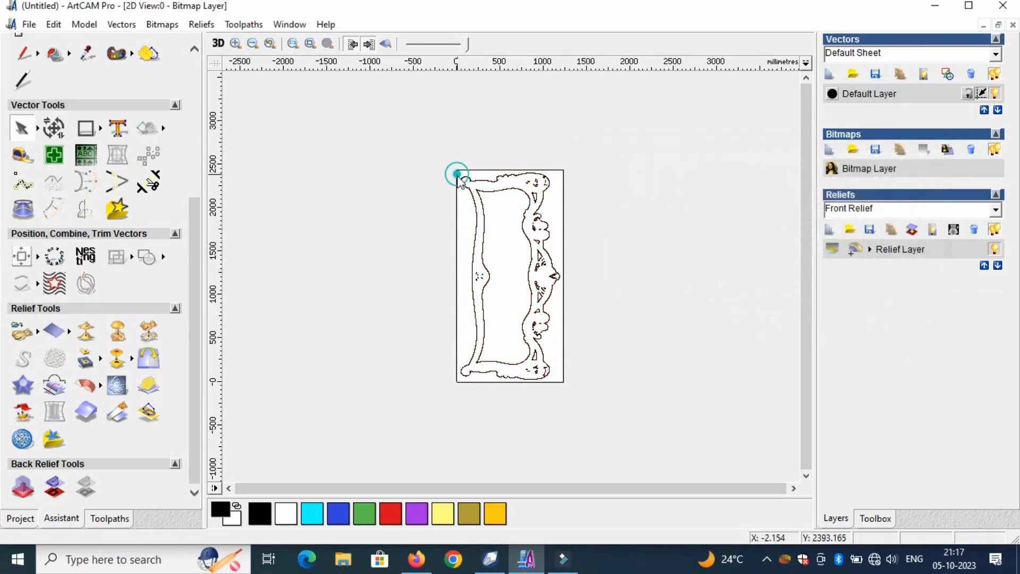
click(387, 45)
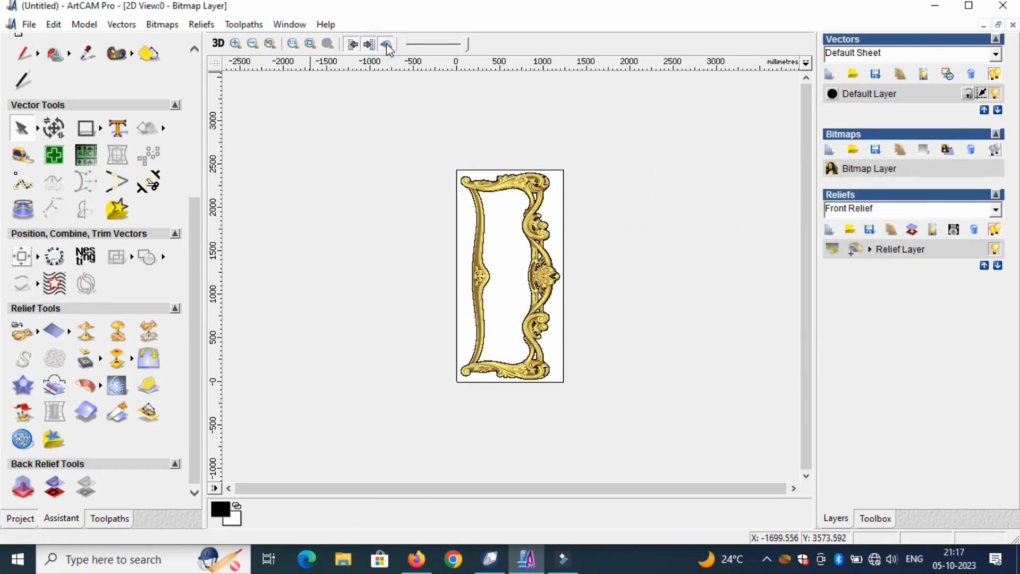
click(386, 44)
click(218, 44)
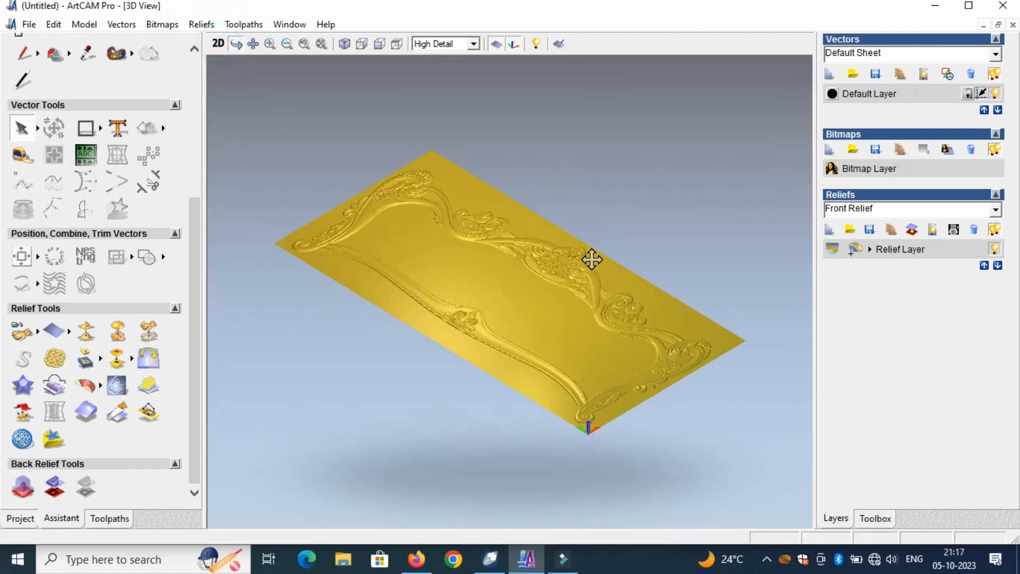
drag(592, 257, 596, 301)
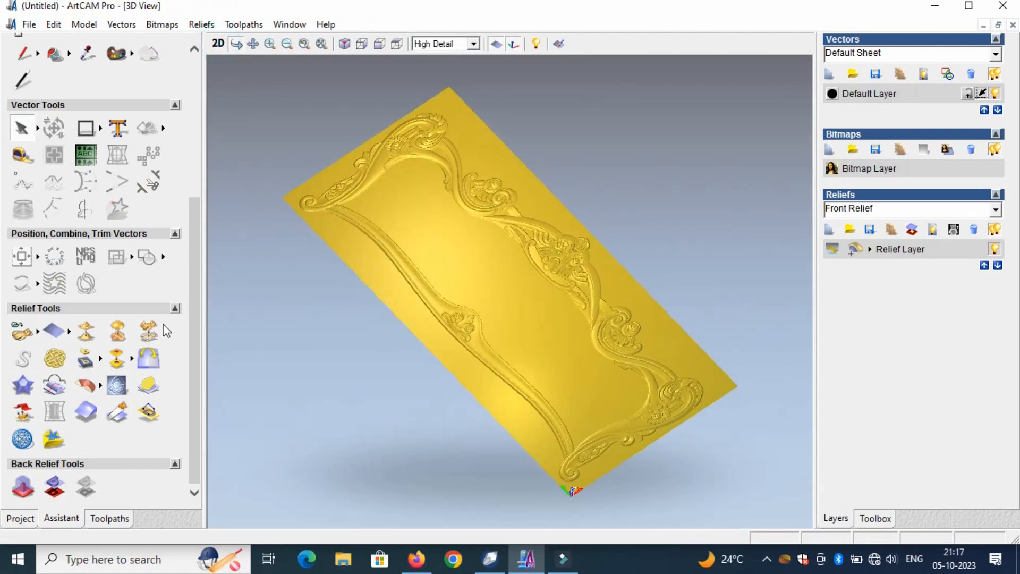
click(218, 43)
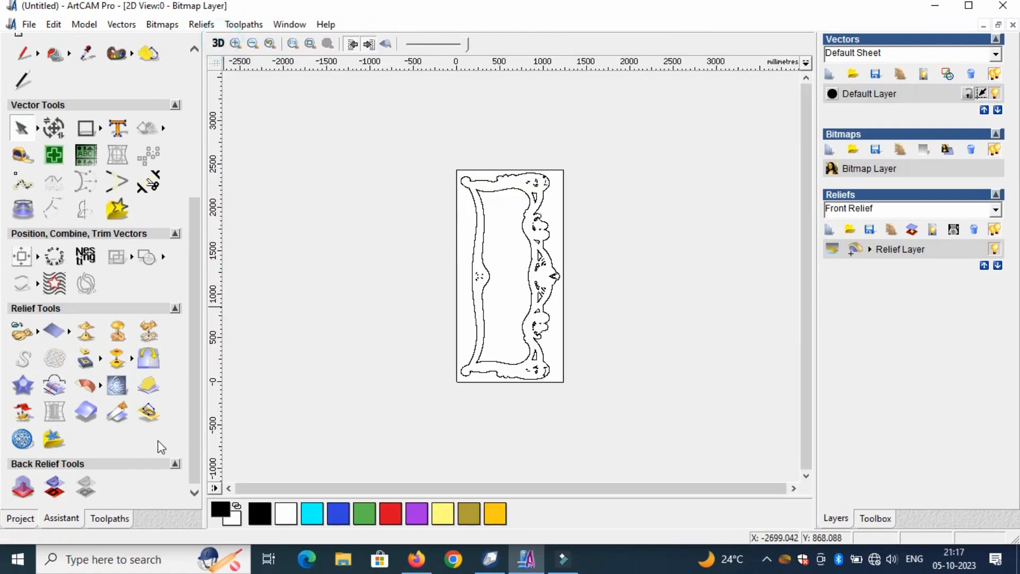
- Start a Machine Relief toolpath and limit the area to machine to the selected frame vector
click(110, 519)
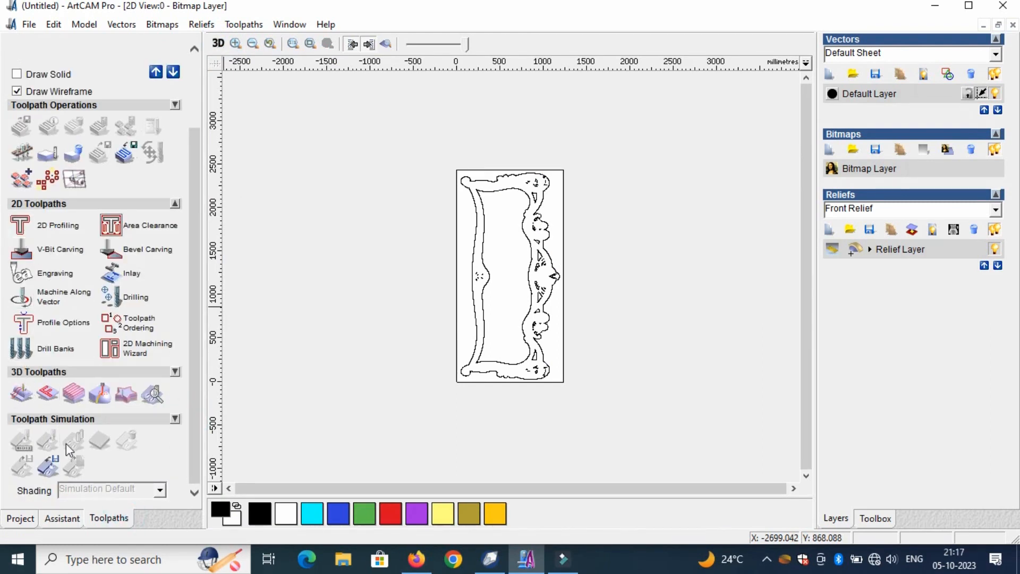
click(22, 395)
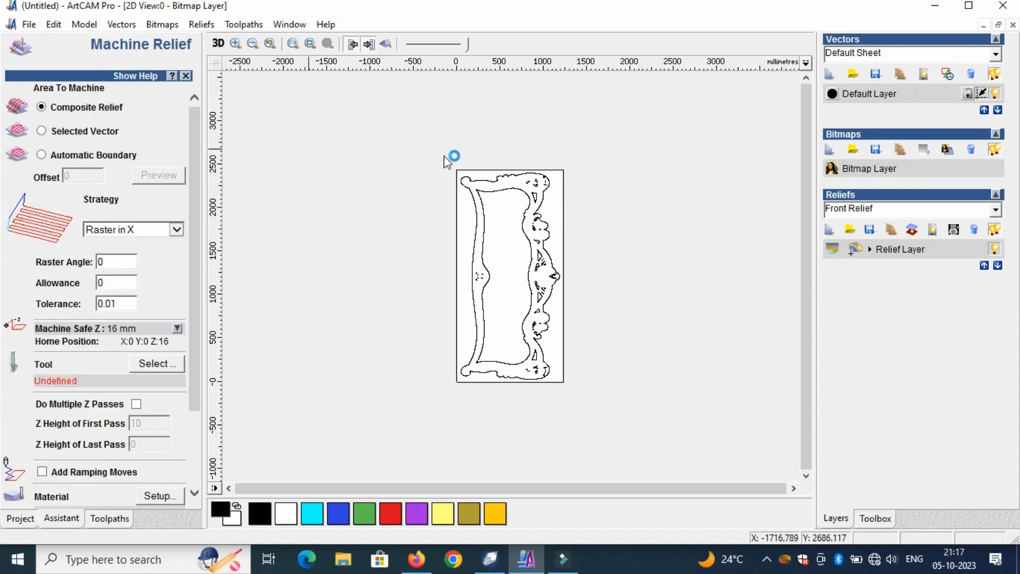
drag(442, 154, 607, 412)
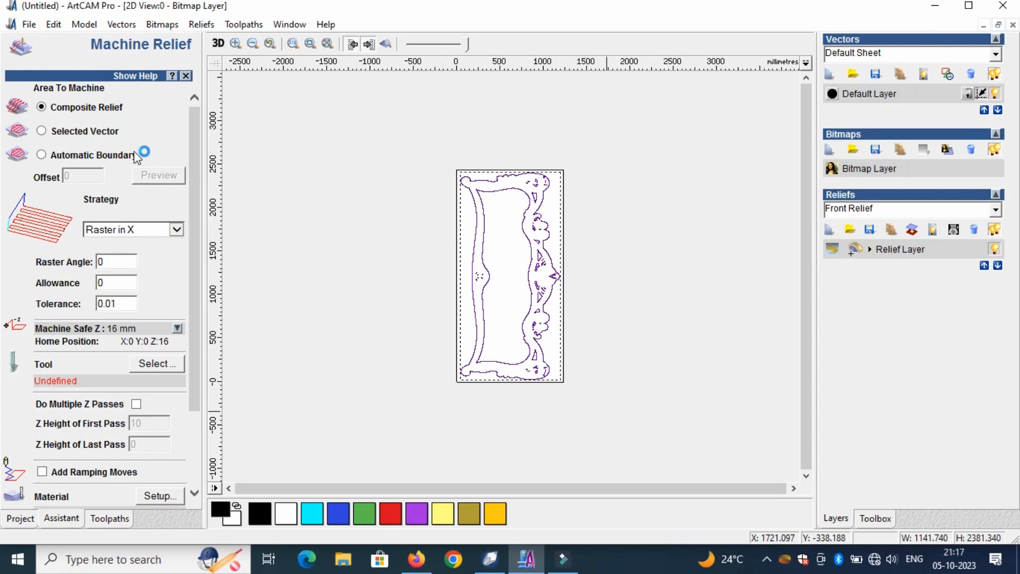
click(42, 132)
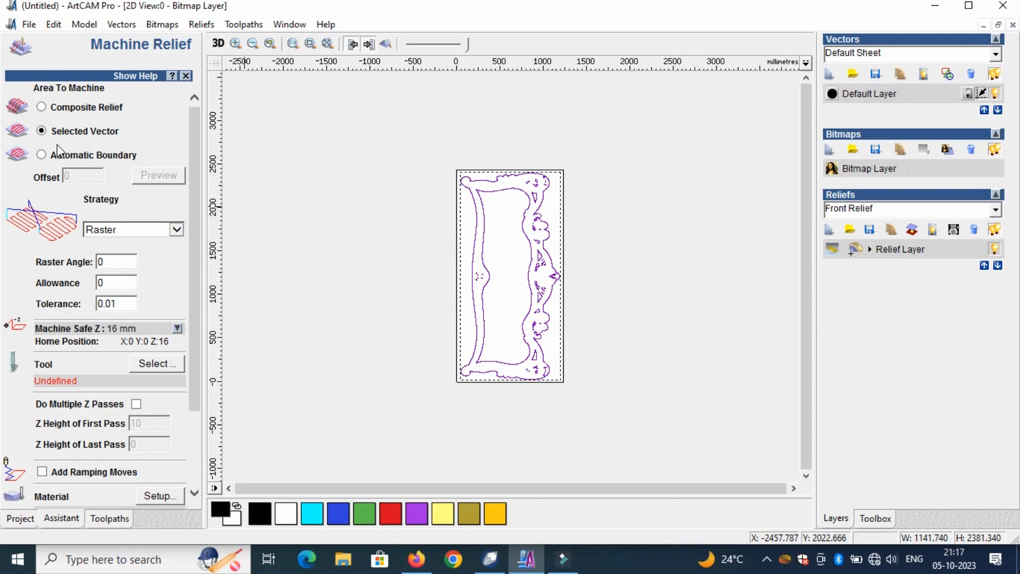
- Choose the Ball Nose 6 mm 3D finishing tool and set its stepdown to 8 mm
click(173, 364)
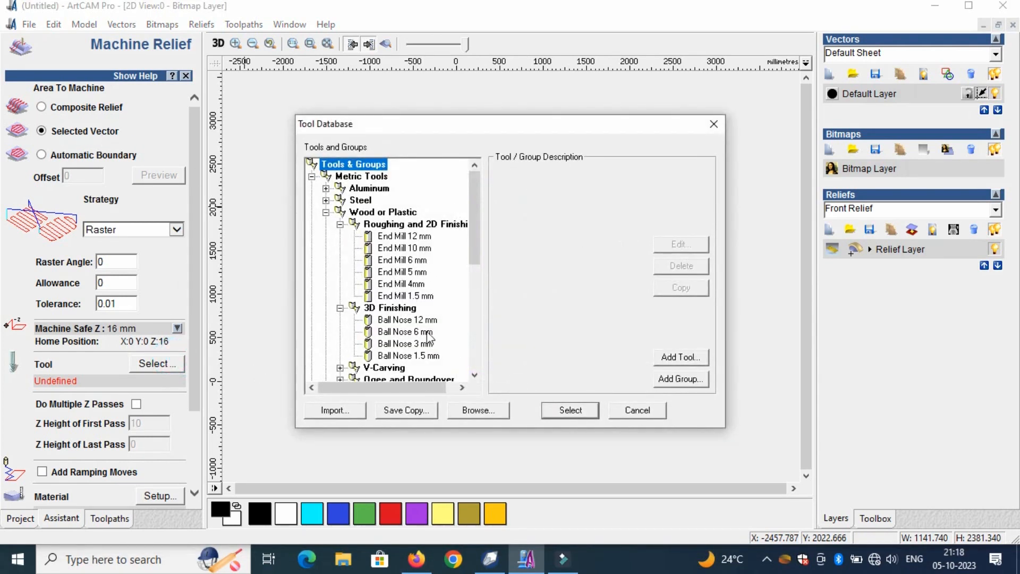
click(427, 333)
click(551, 413)
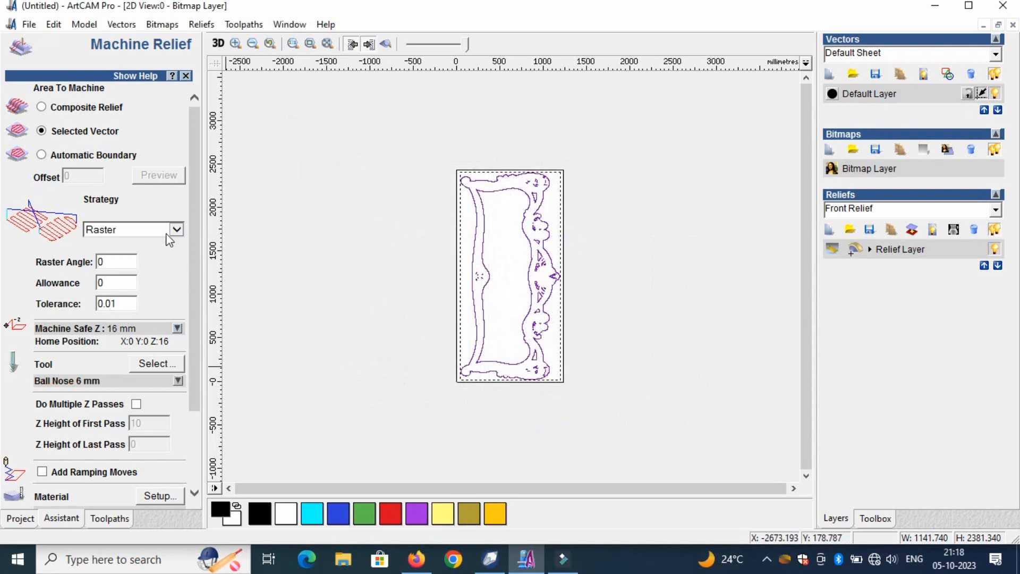
drag(195, 237, 187, 343)
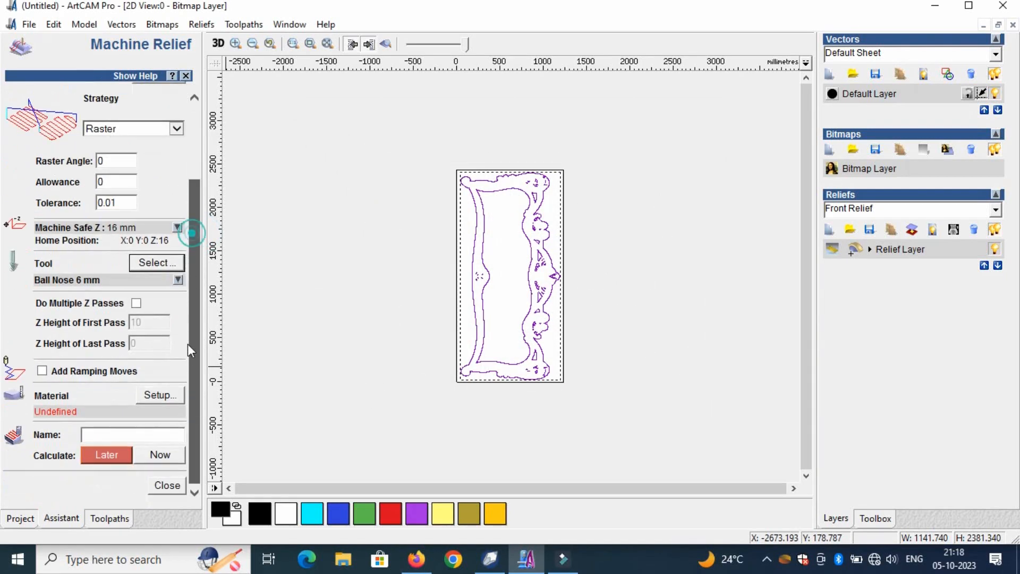
click(123, 279)
double_click(110, 349)
text(8)
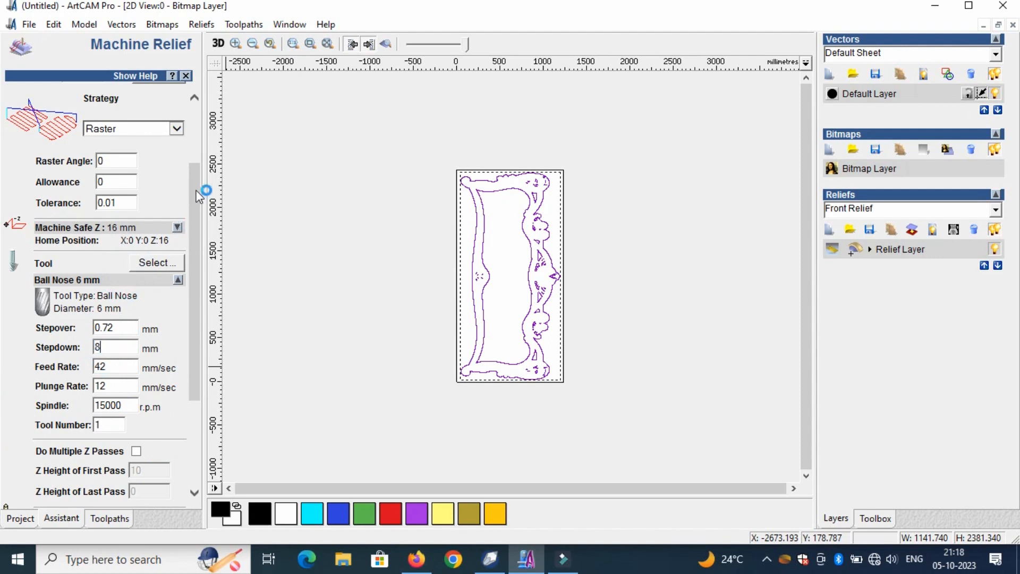
- Define the material with a thickness of 8 mm and calculate the Machine Relief toolpath immediately
drag(197, 208, 205, 325)
click(178, 397)
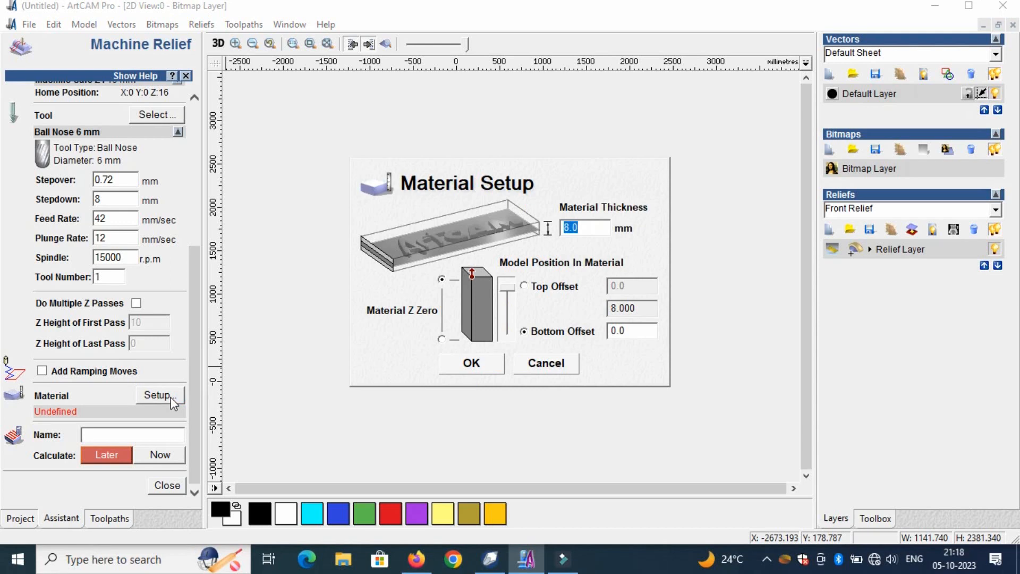
key(Return)
click(162, 455)
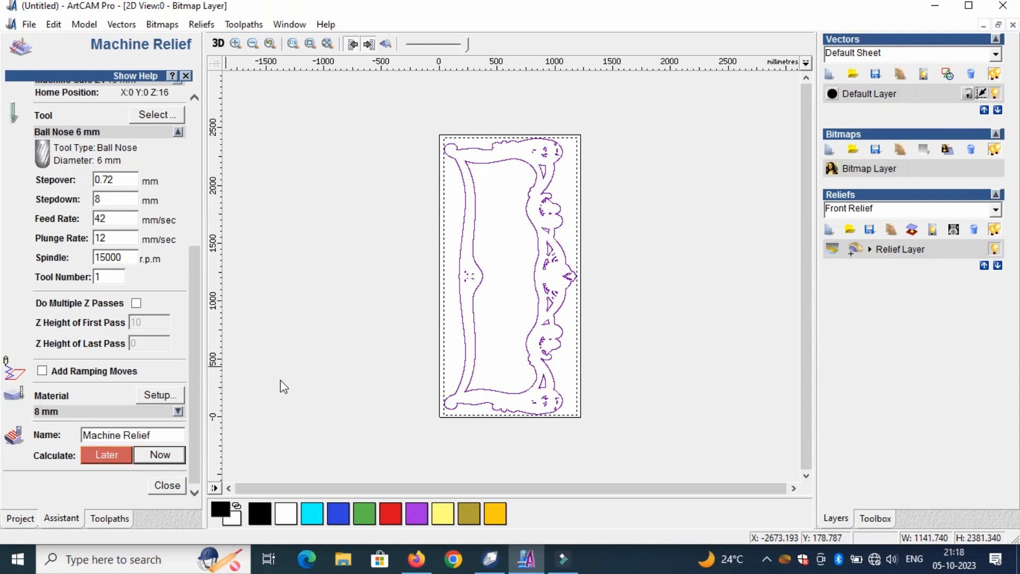
- Close the Machine Relief setup and simulate its toolpath at Fast resolution, viewing the carved frame from a steeper angle
click(167, 485)
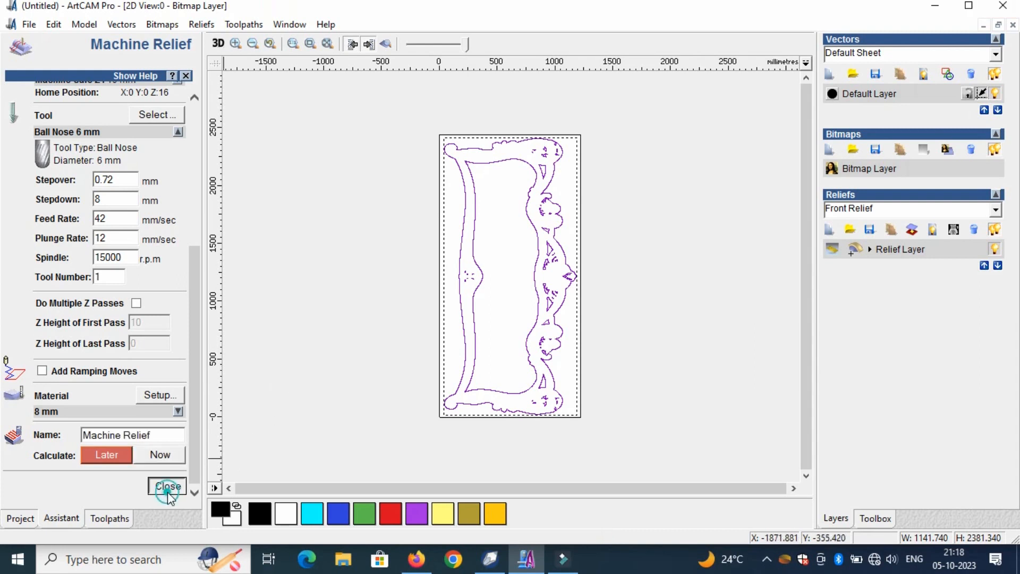
drag(192, 359, 189, 455)
click(78, 365)
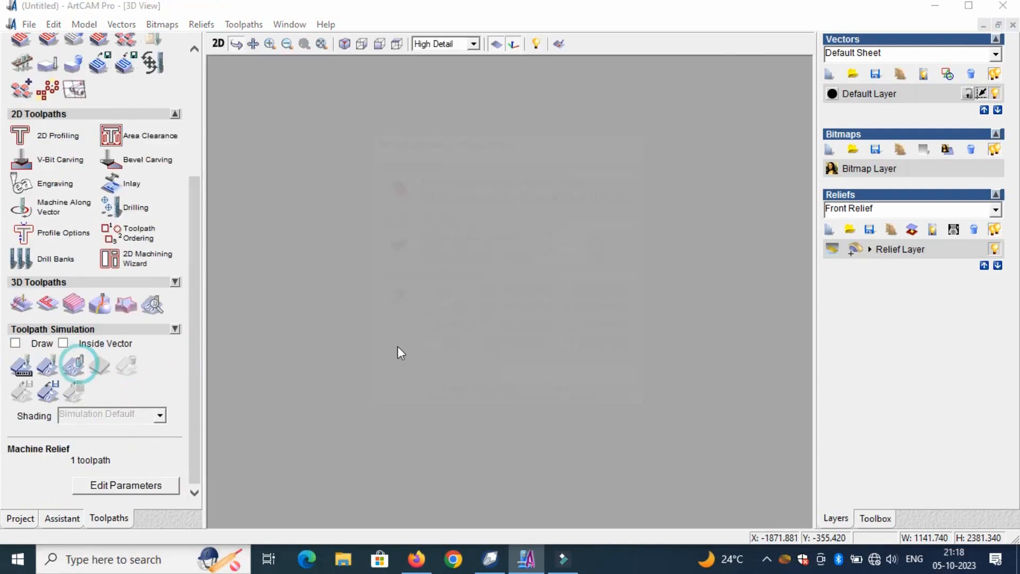
click(433, 293)
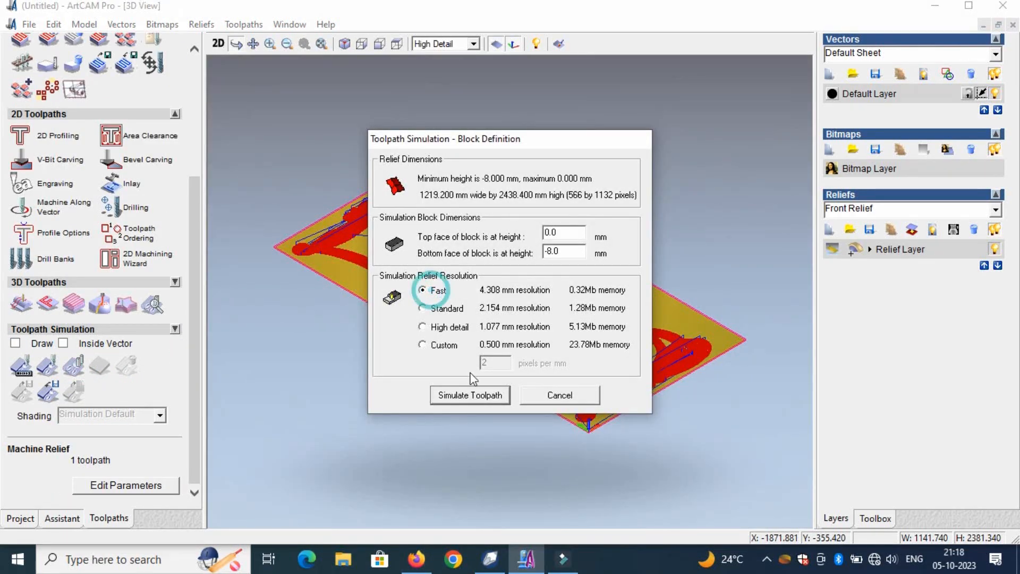
click(481, 396)
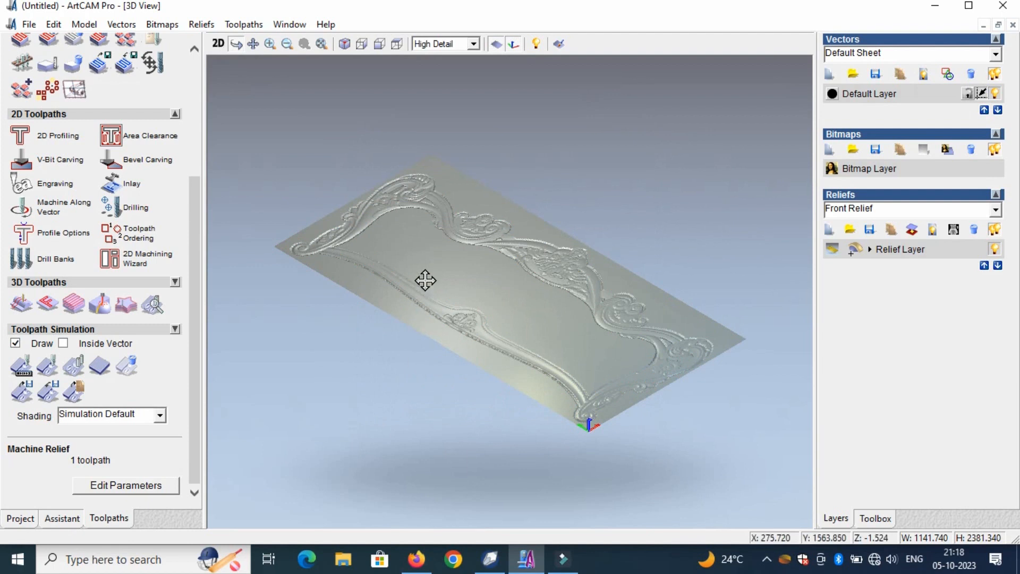
drag(503, 306, 497, 357)
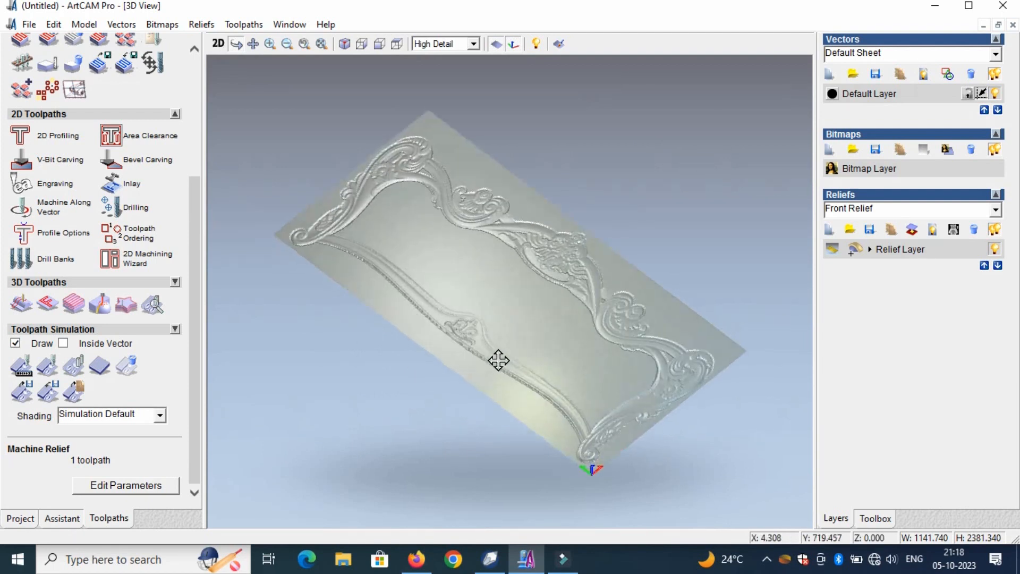
- Delete the existing simulation and simulate the Machine Relief toolpath again at Standard resolution
click(128, 366)
click(441, 313)
click(470, 395)
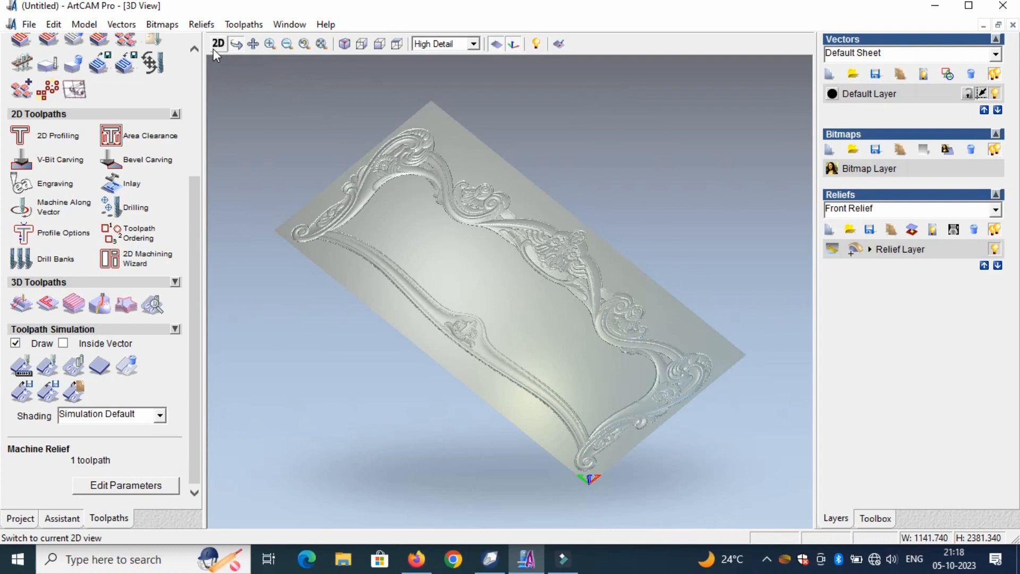
- Open the toolpath saving dialog and add the Machine Relief - Ball Nose 6 mm toolpath to the single output file
click(245, 25)
click(294, 97)
click(501, 224)
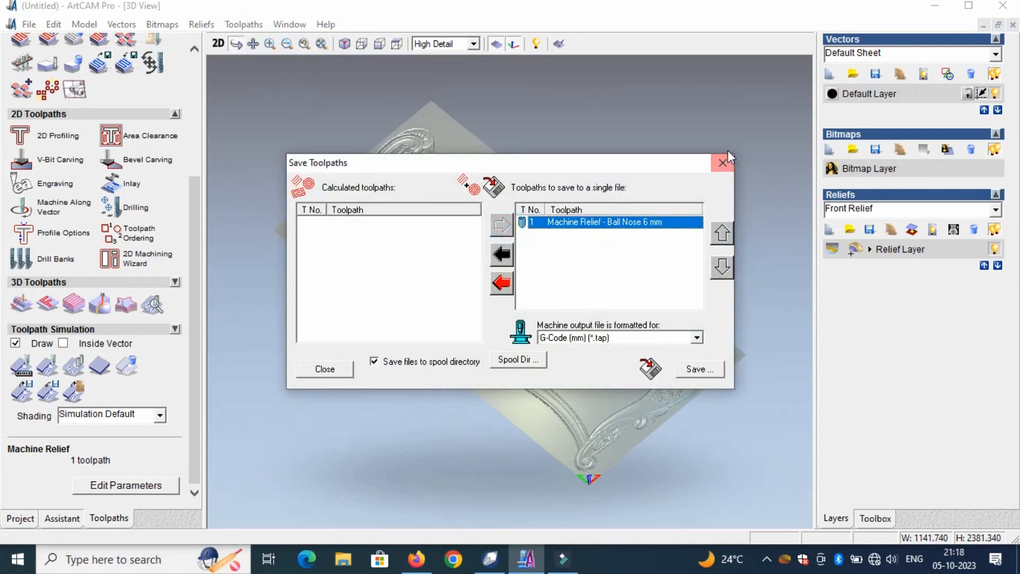
click(767, 559)
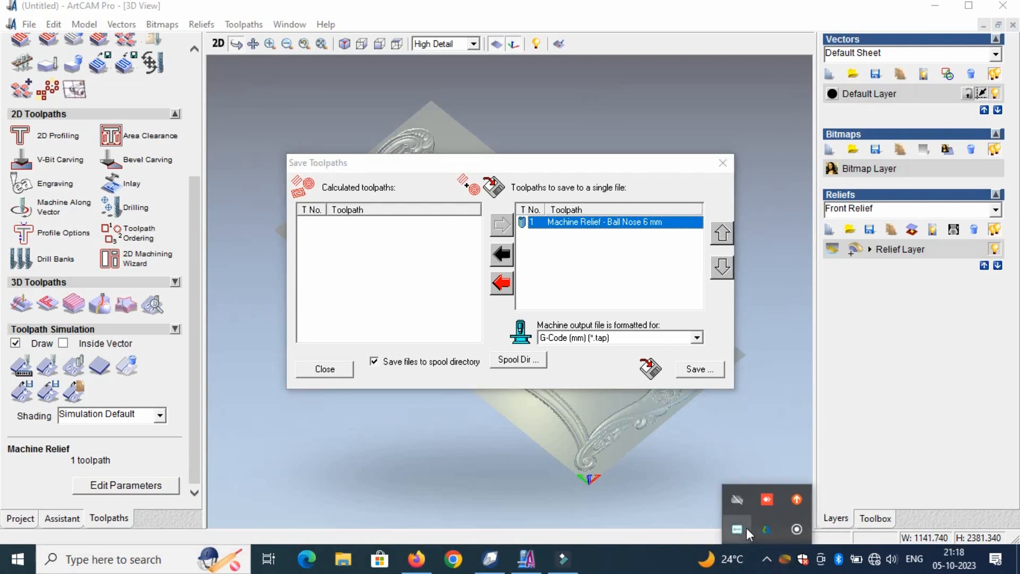